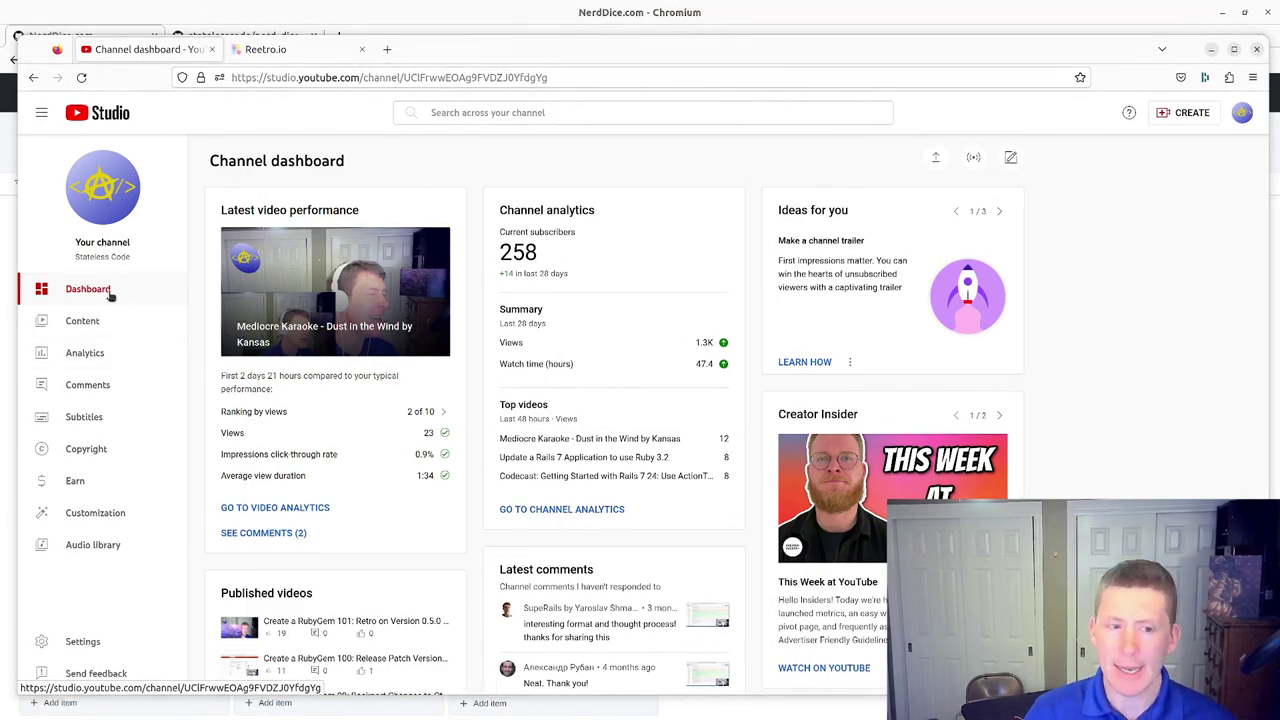
Step: In Reetro, set the Experiment with YouTube End Screens card's status to In Progress
{"action": "left_click", "coordinate": [266, 52]}
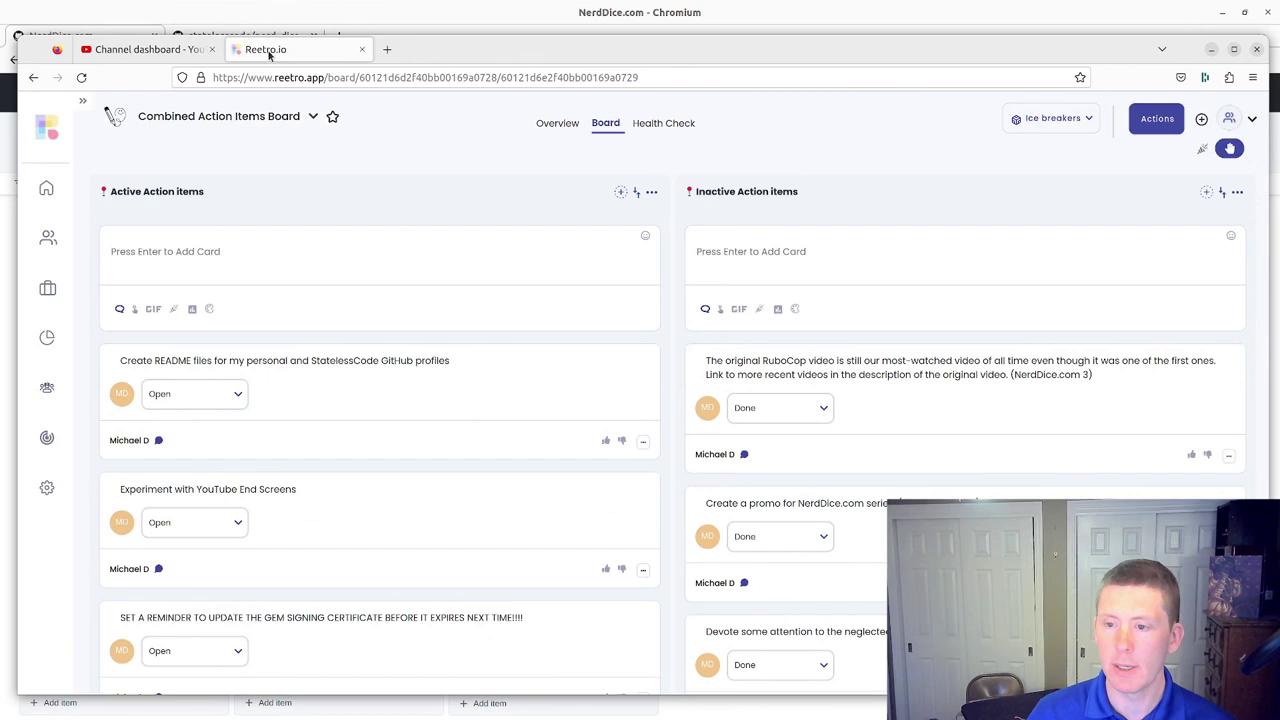
{"action": "left_click", "coordinate": [190, 527]}
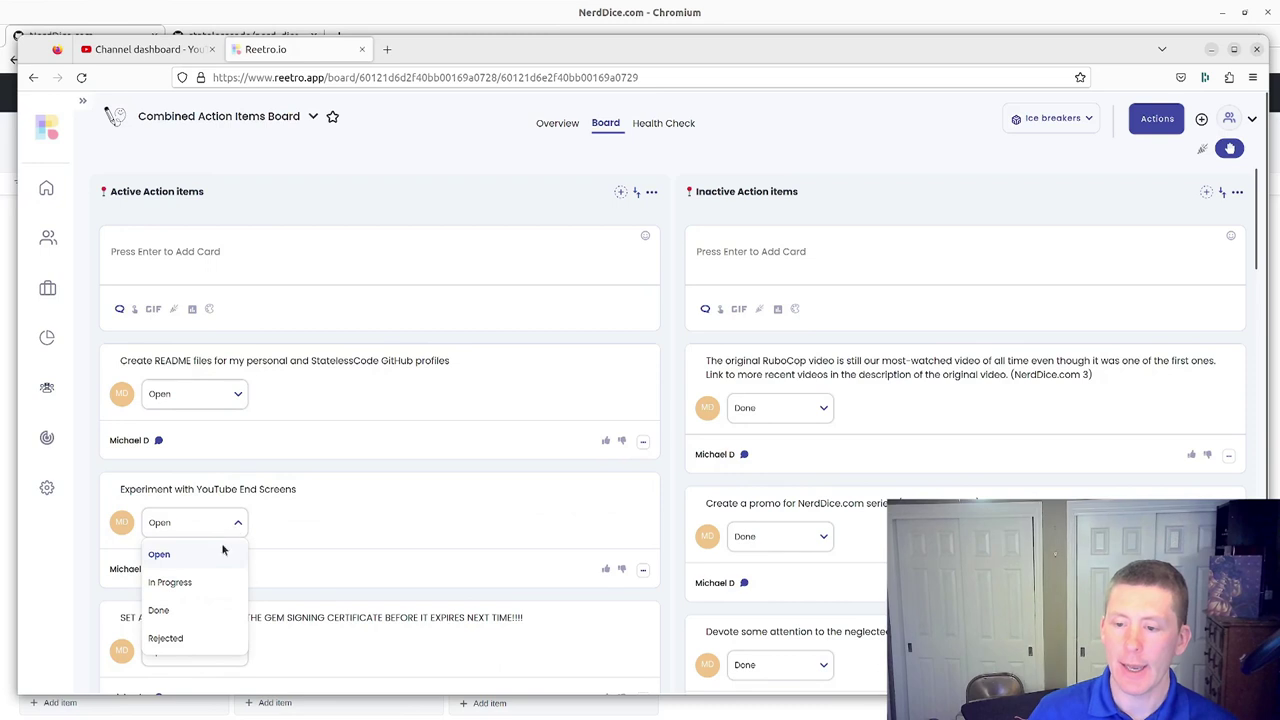
{"action": "left_click", "coordinate": [187, 586]}
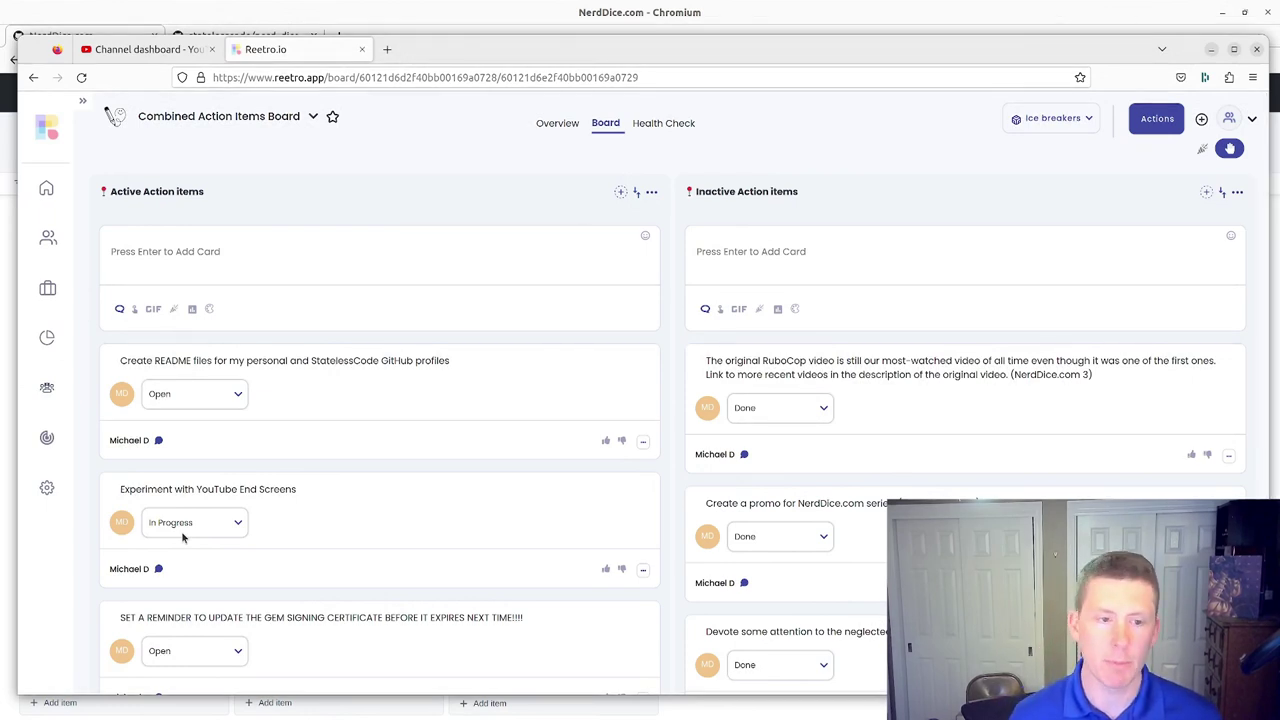
Step: From Channel analytics' top content, open analytics for 'Codecast: Rubocop install and initial setup'
{"action": "left_click", "coordinate": [143, 57]}
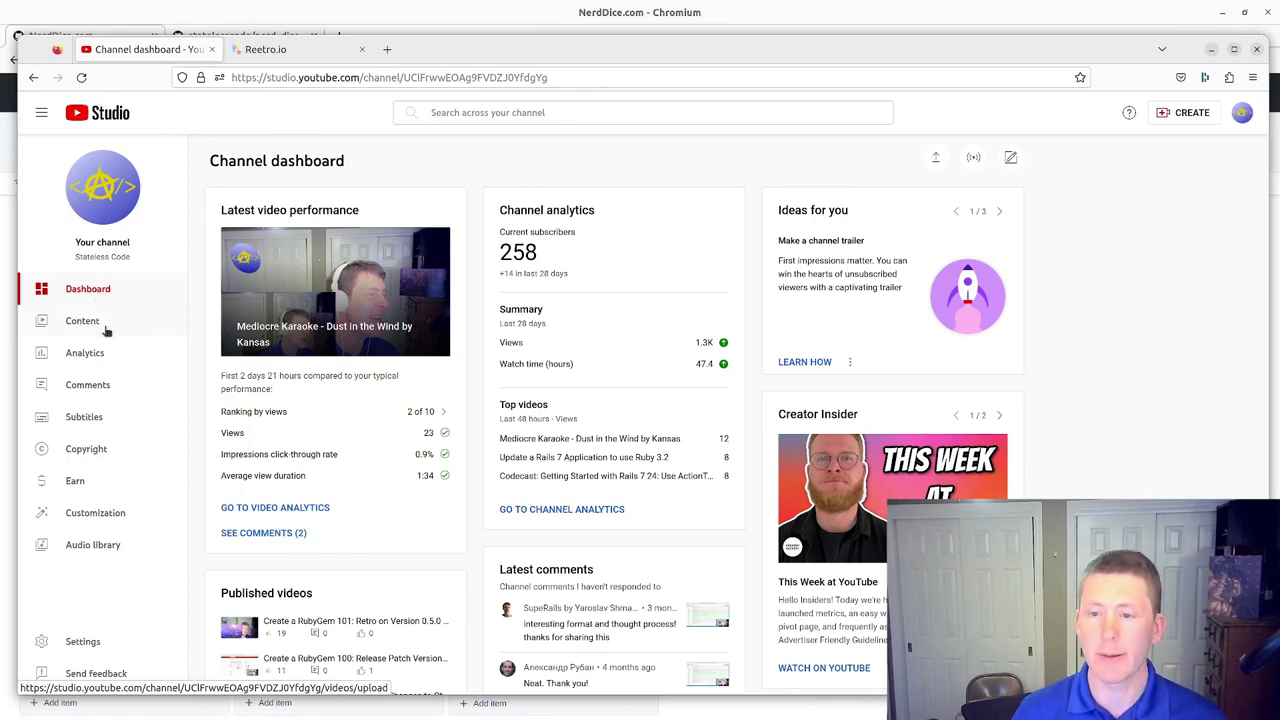
{"action": "left_click", "coordinate": [88, 356]}
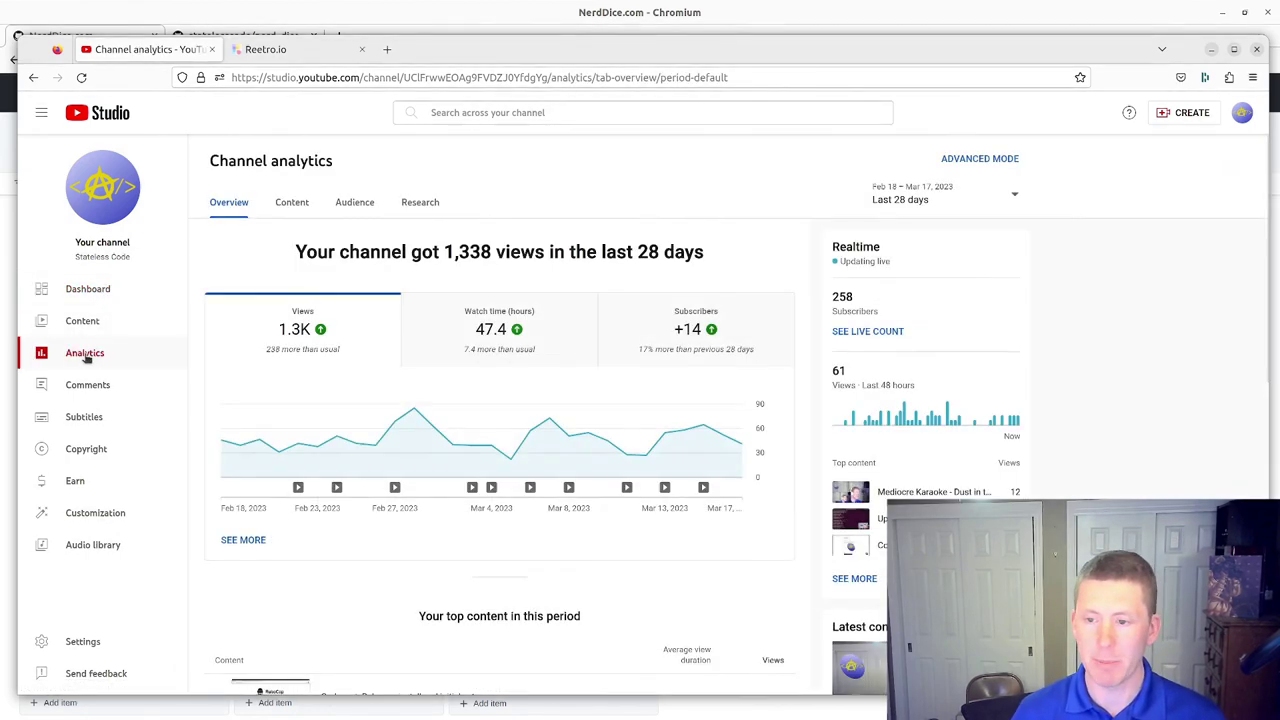
{"action": "scroll", "coordinate": [340, 400], "scroll_direction": "down", "scroll_amount": 3}
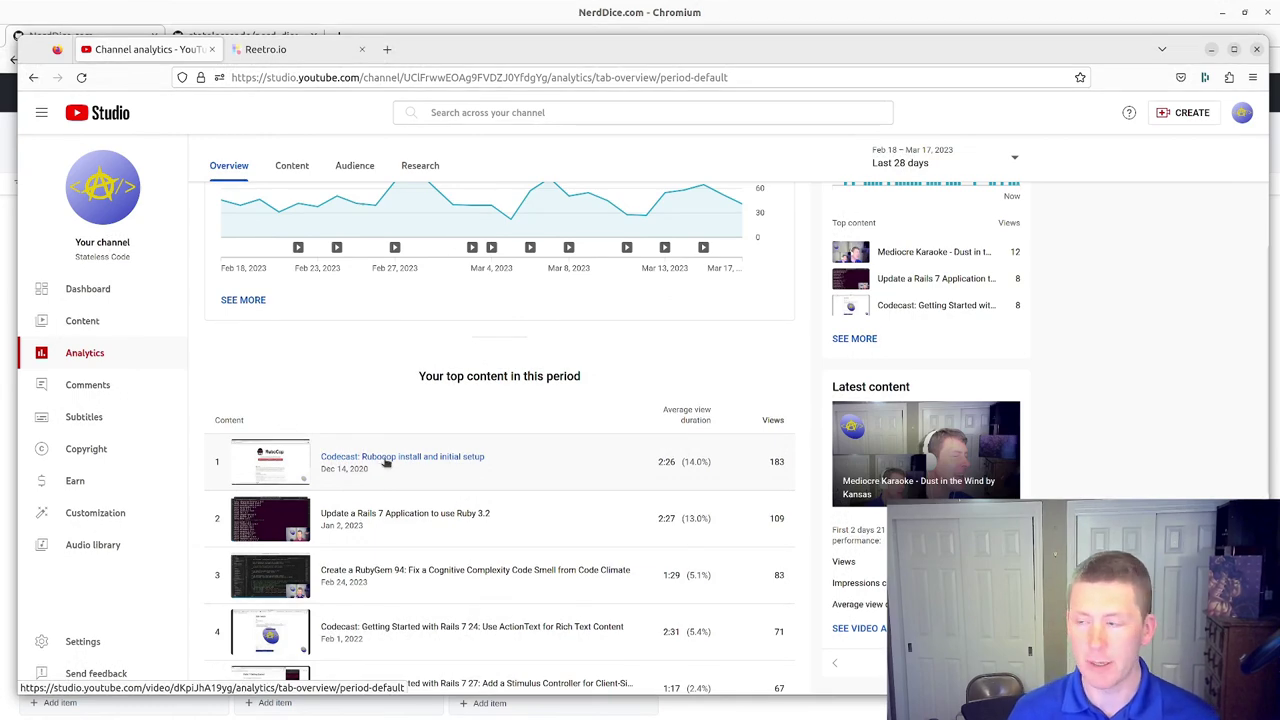
{"action": "scroll", "coordinate": [387, 461], "scroll_direction": "up", "scroll_amount": 3}
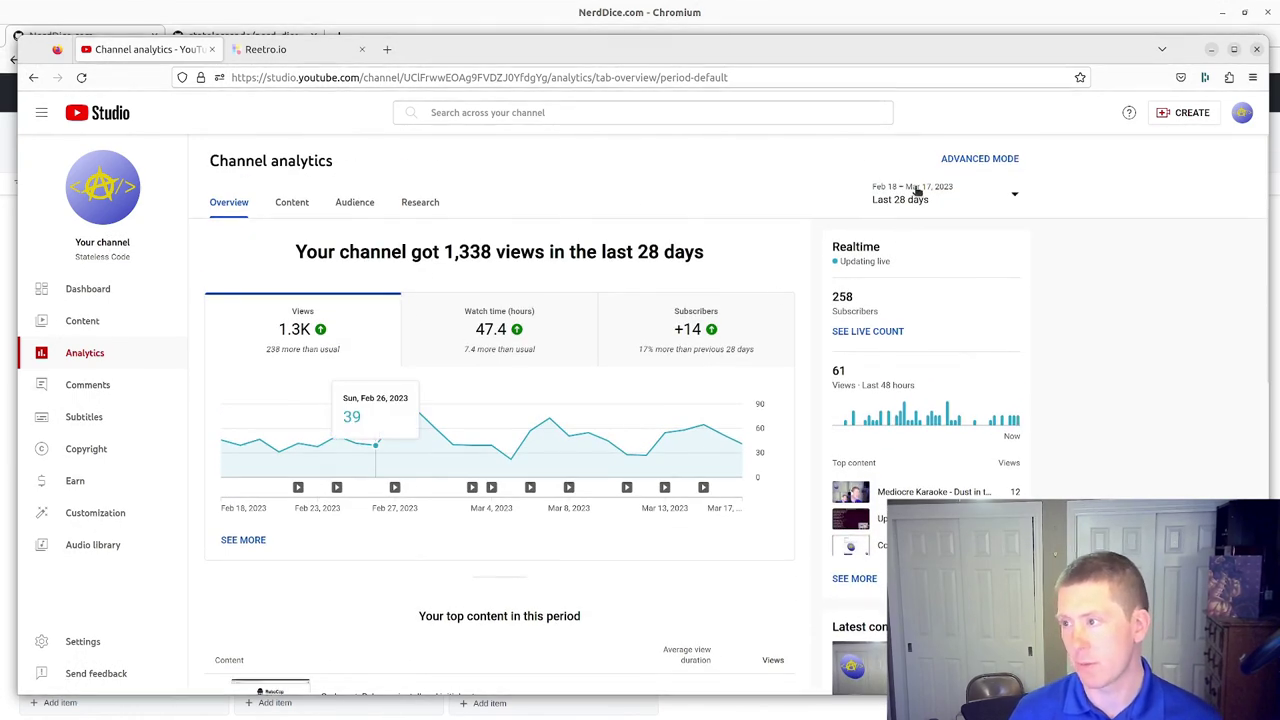
{"action": "scroll", "coordinate": [378, 462], "scroll_direction": "down", "scroll_amount": 3}
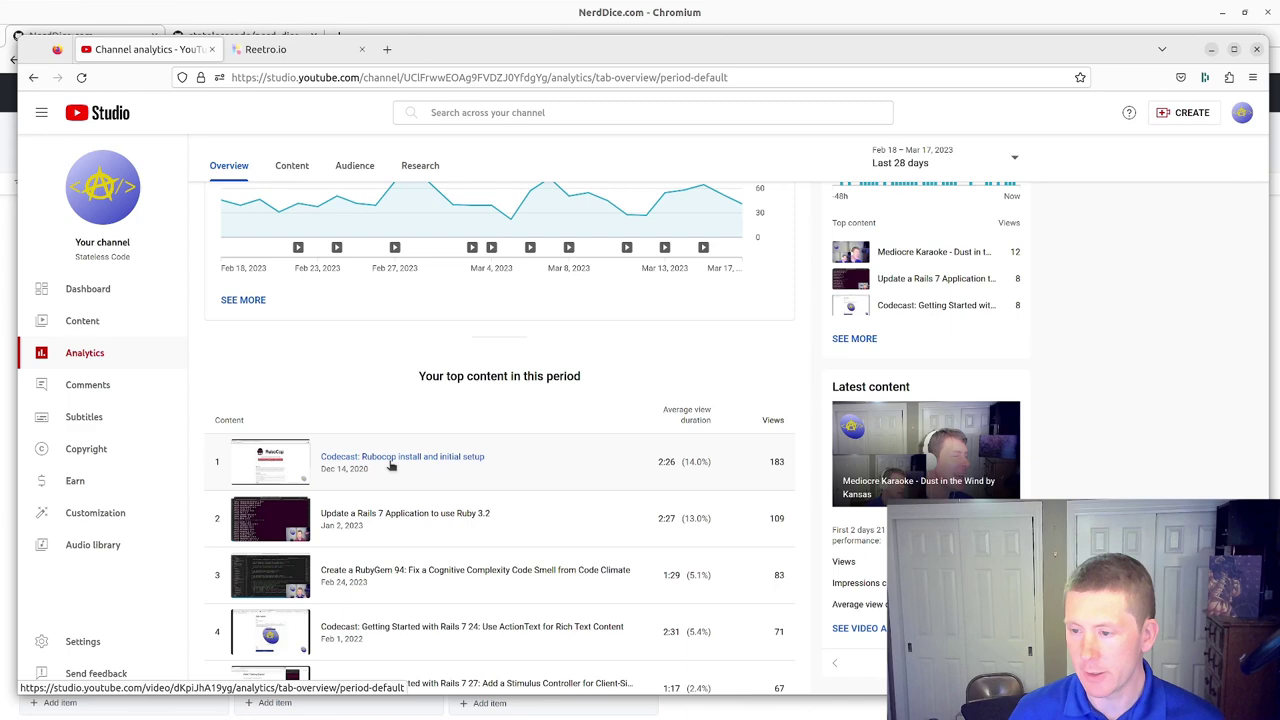
{"action": "left_click", "coordinate": [387, 459]}
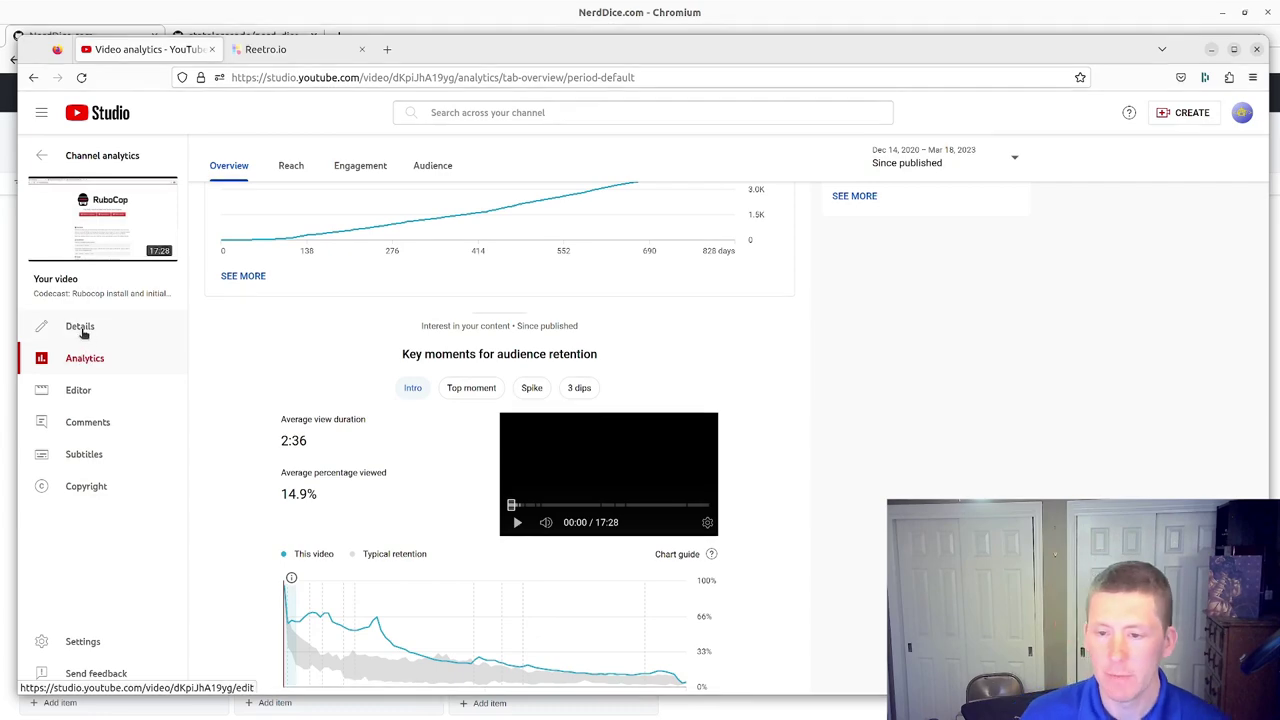
Step: Open the RuboCop video's Details page and launch its End screen editor
{"action": "left_click", "coordinate": [80, 328]}
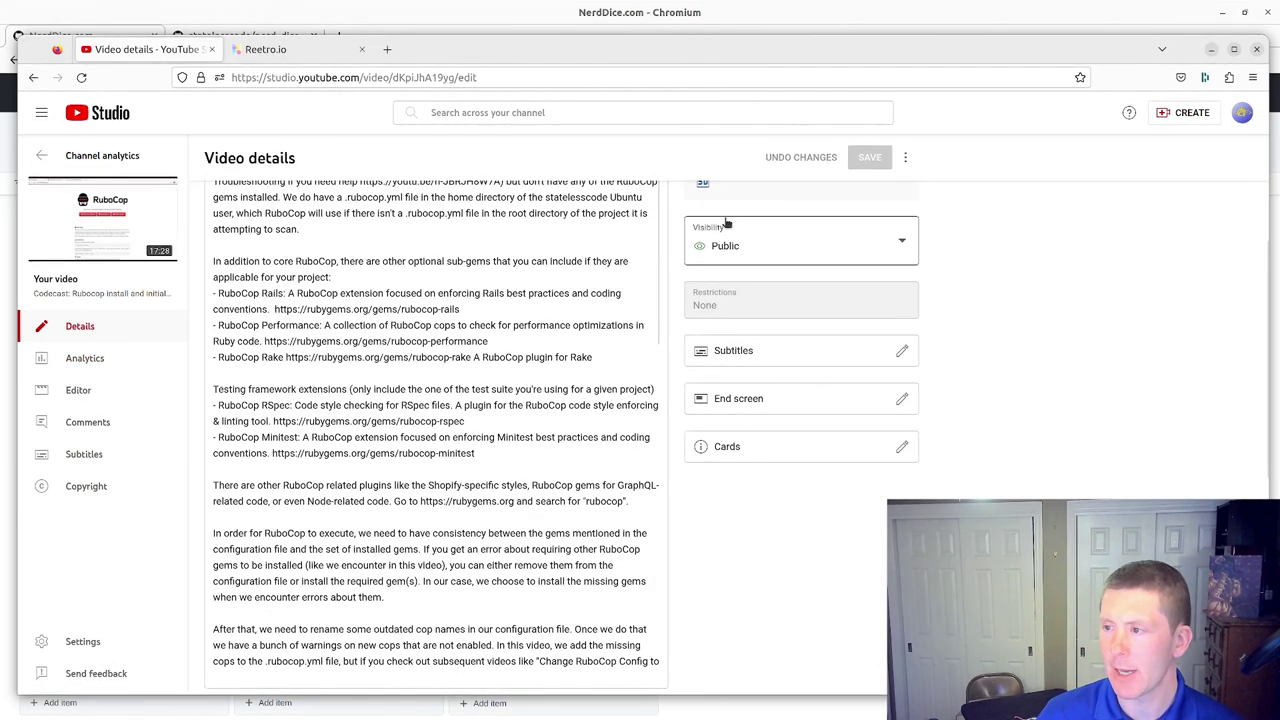
{"action": "left_click", "coordinate": [757, 405]}
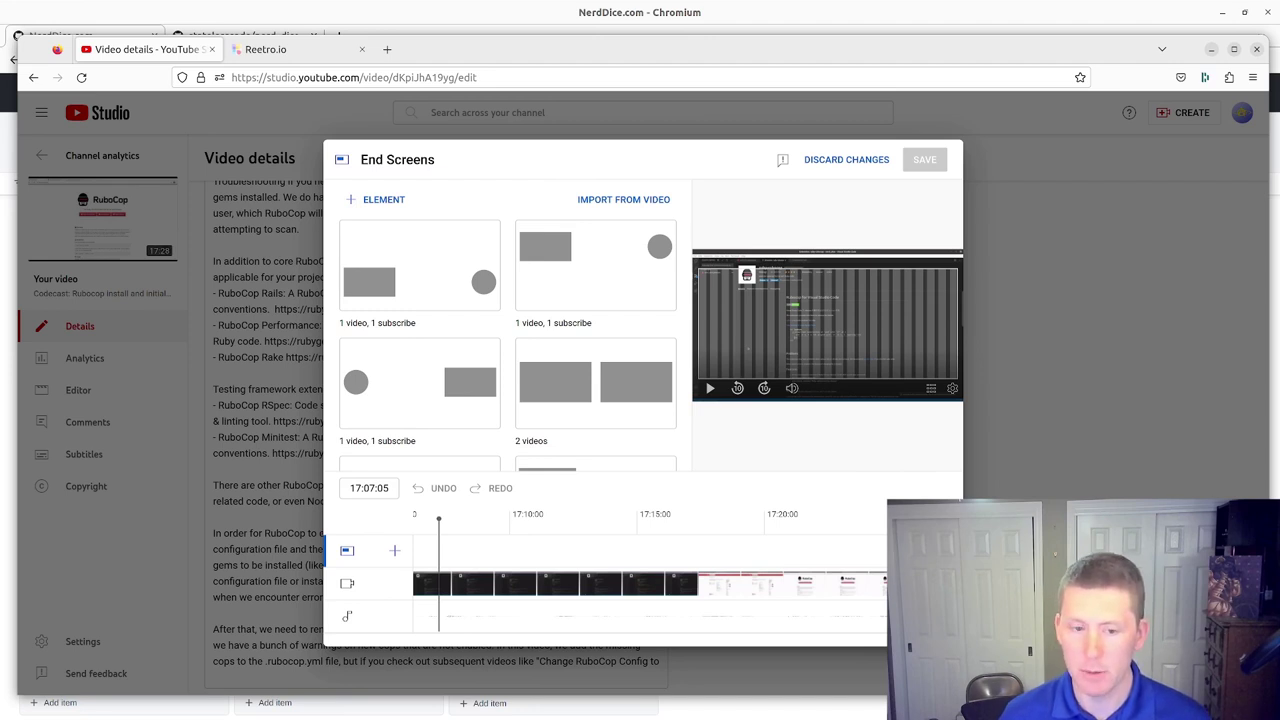
{"action": "scroll", "coordinate": [507, 330], "scroll_direction": "down", "scroll_amount": 1}
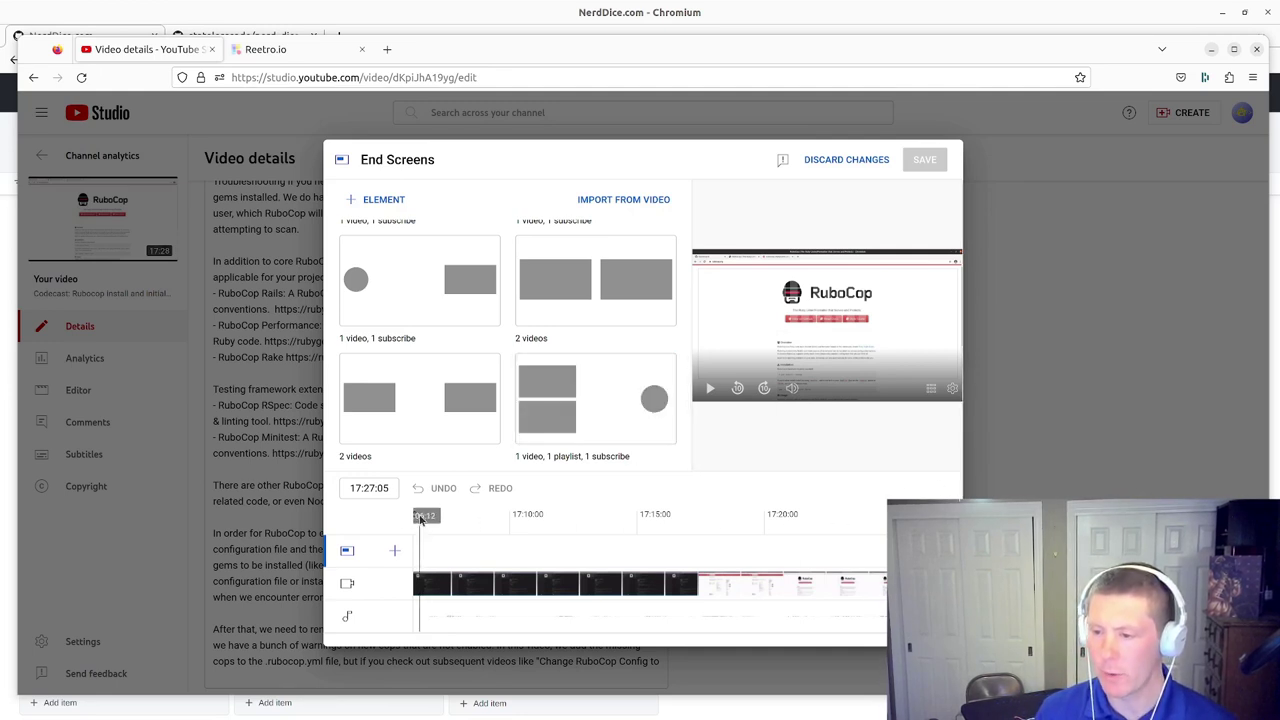
{"action": "left_click", "coordinate": [420, 517]}
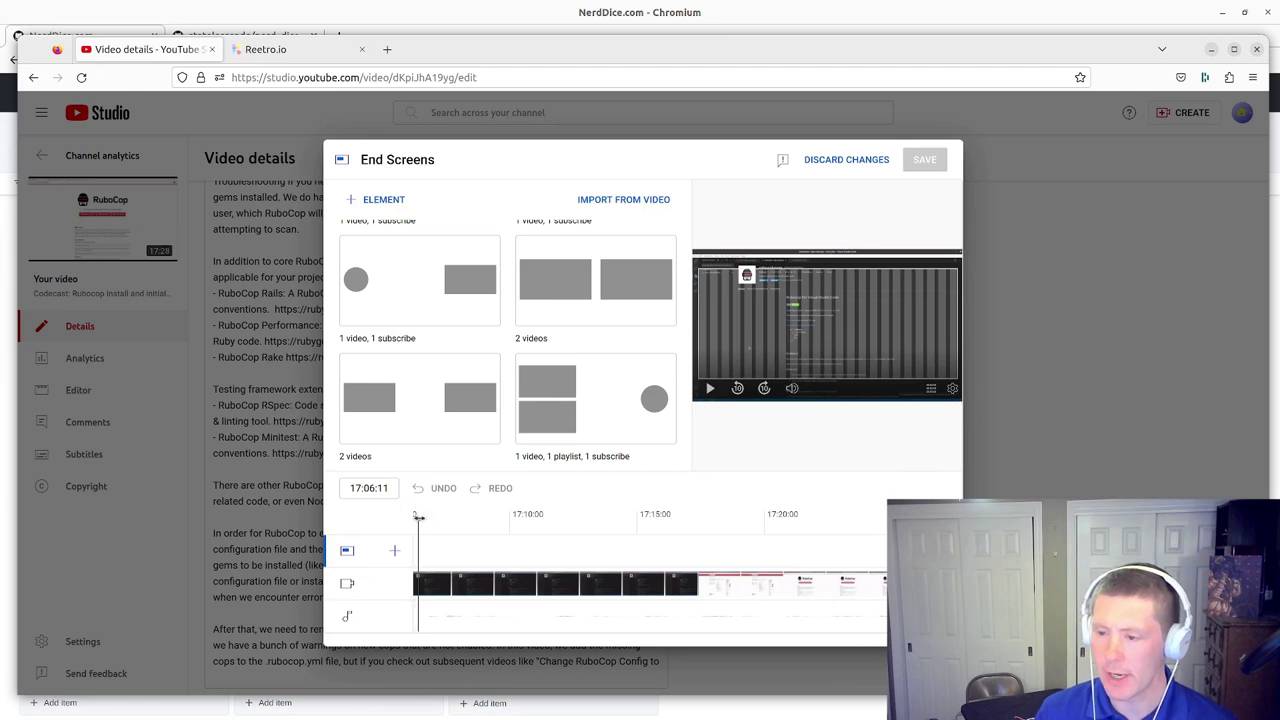
{"action": "left_click", "coordinate": [411, 517]}
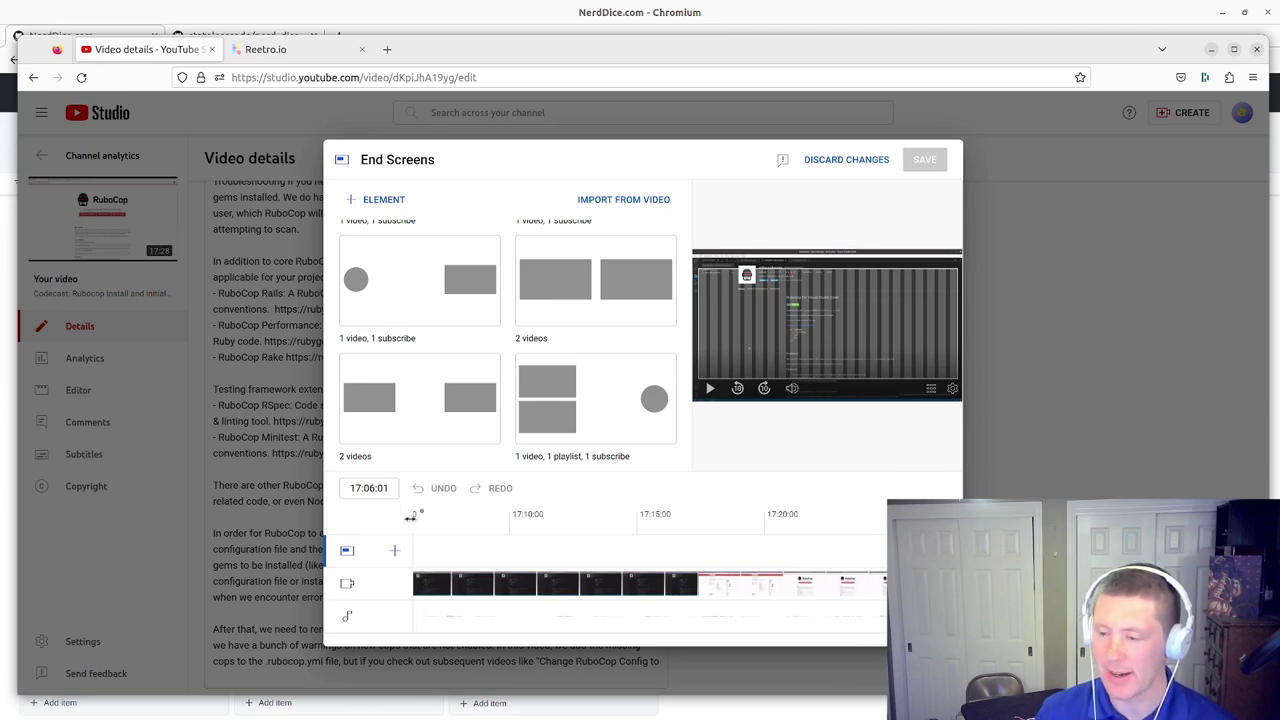
{"action": "left_click", "coordinate": [709, 390]}
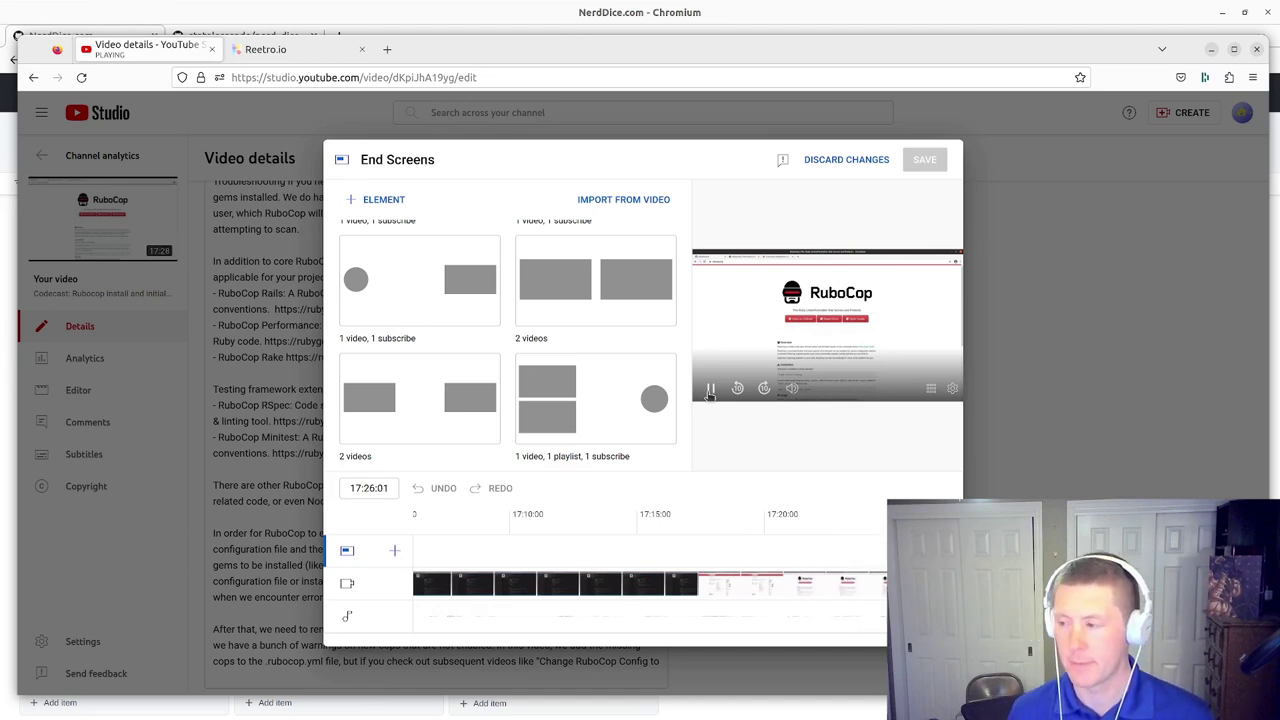
{"action": "left_click", "coordinate": [709, 389]}
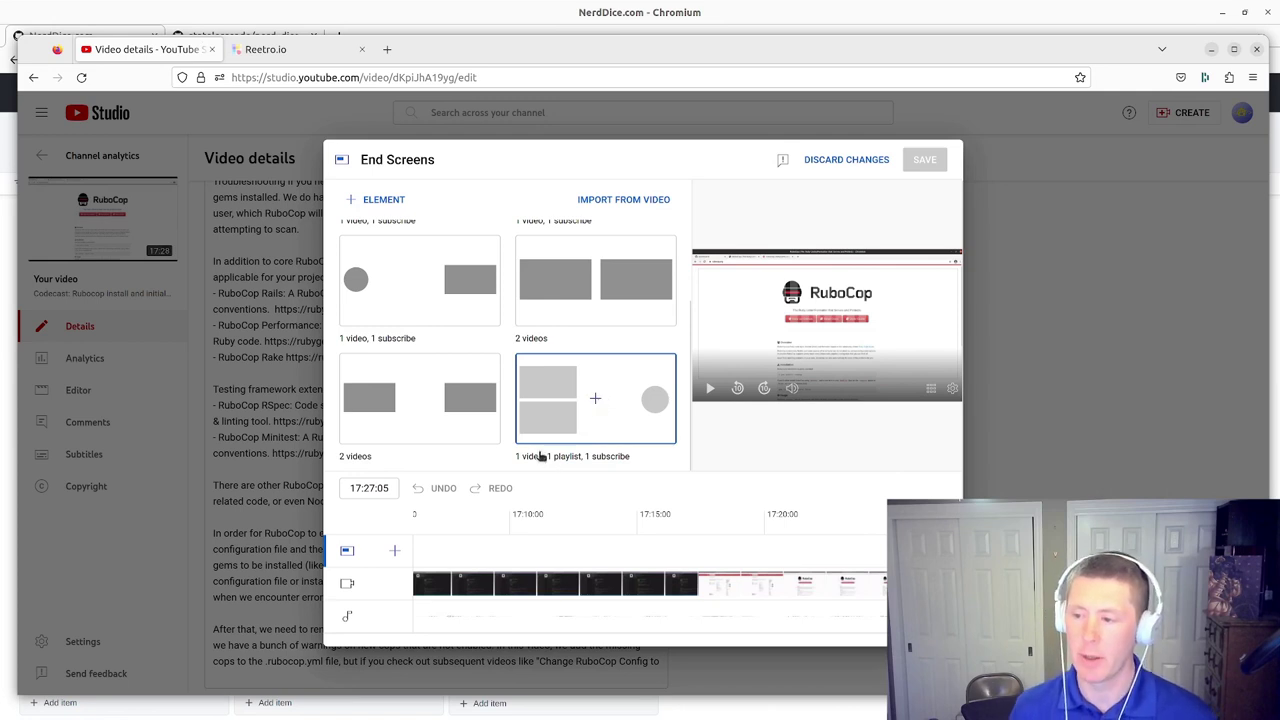
Step: Apply the '1 video, 1 playlist, 1 subscribe' template and inspect its video and playlist elements
{"action": "left_click", "coordinate": [594, 404]}
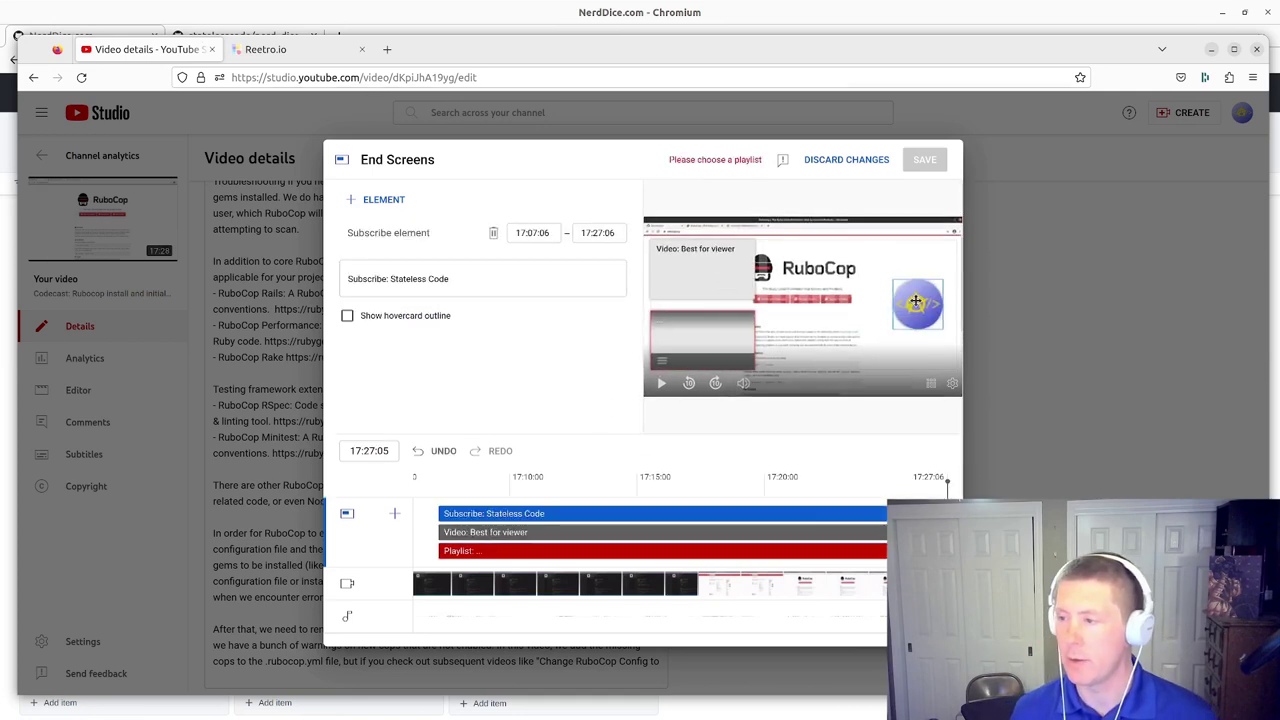
{"action": "left_click", "coordinate": [713, 281]}
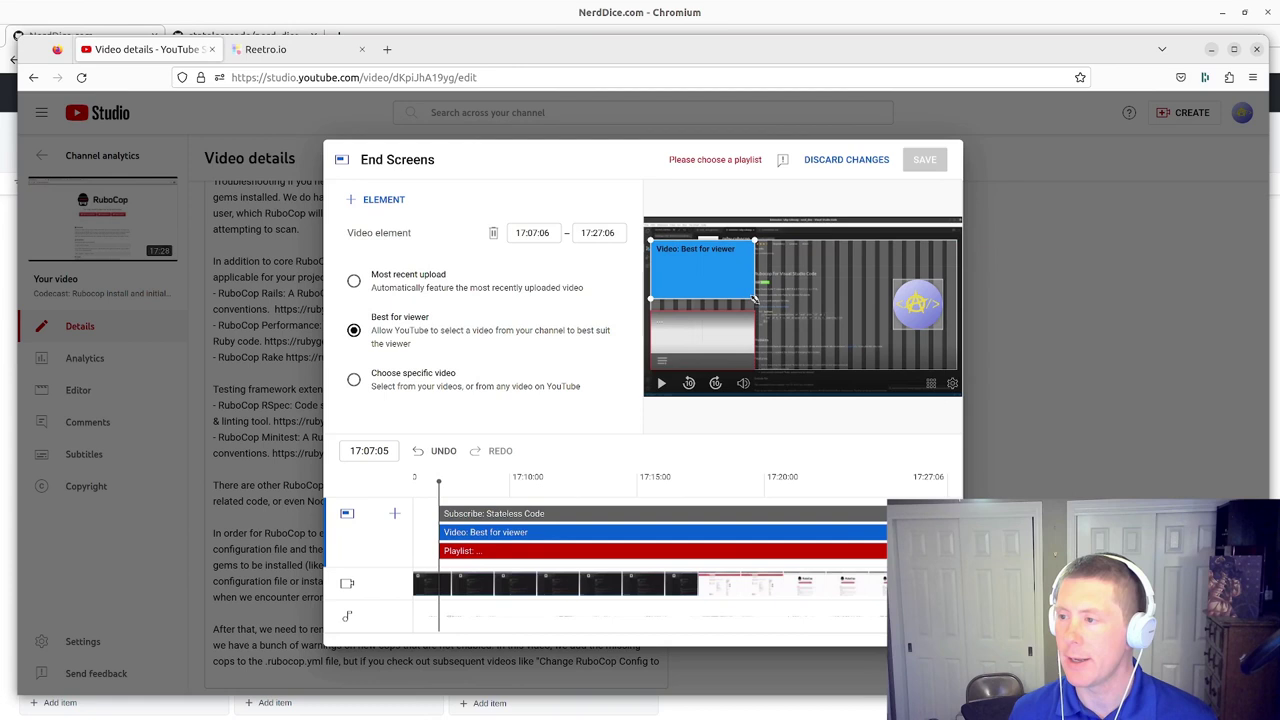
{"action": "left_click_drag", "start_coordinate": [748, 298], "coordinate": [738, 295]}
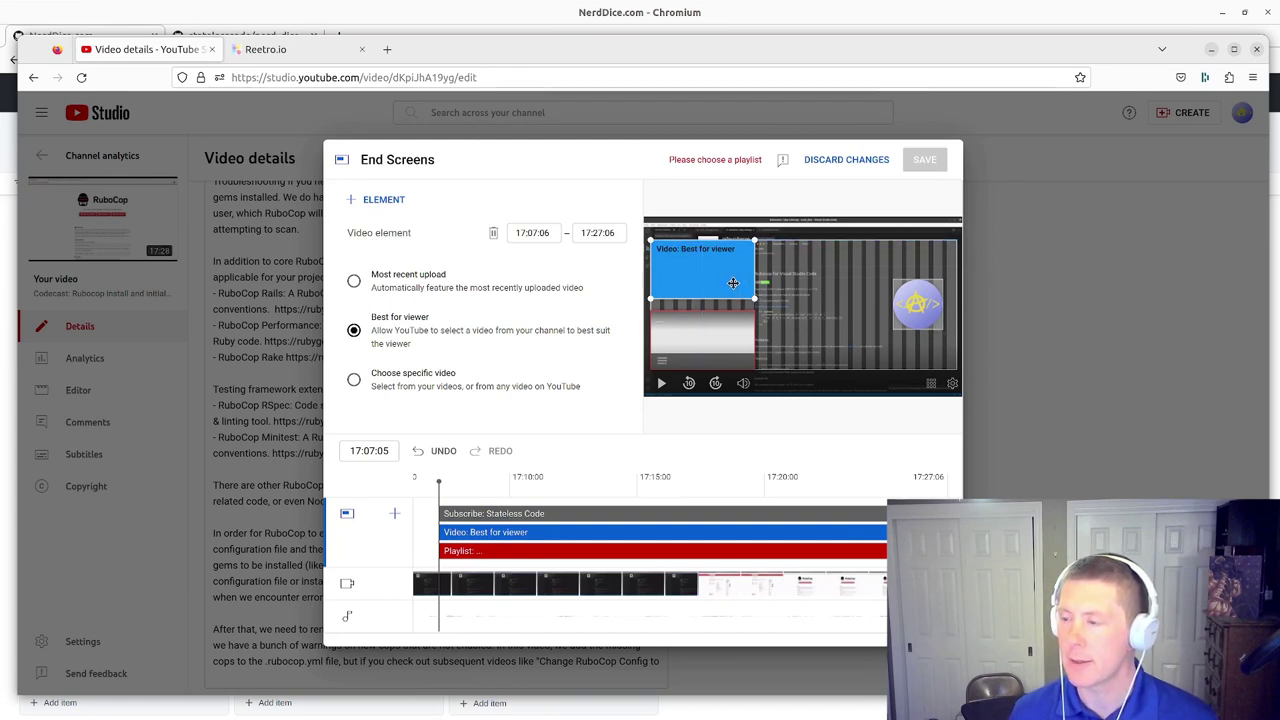
{"action": "left_click", "coordinate": [717, 341]}
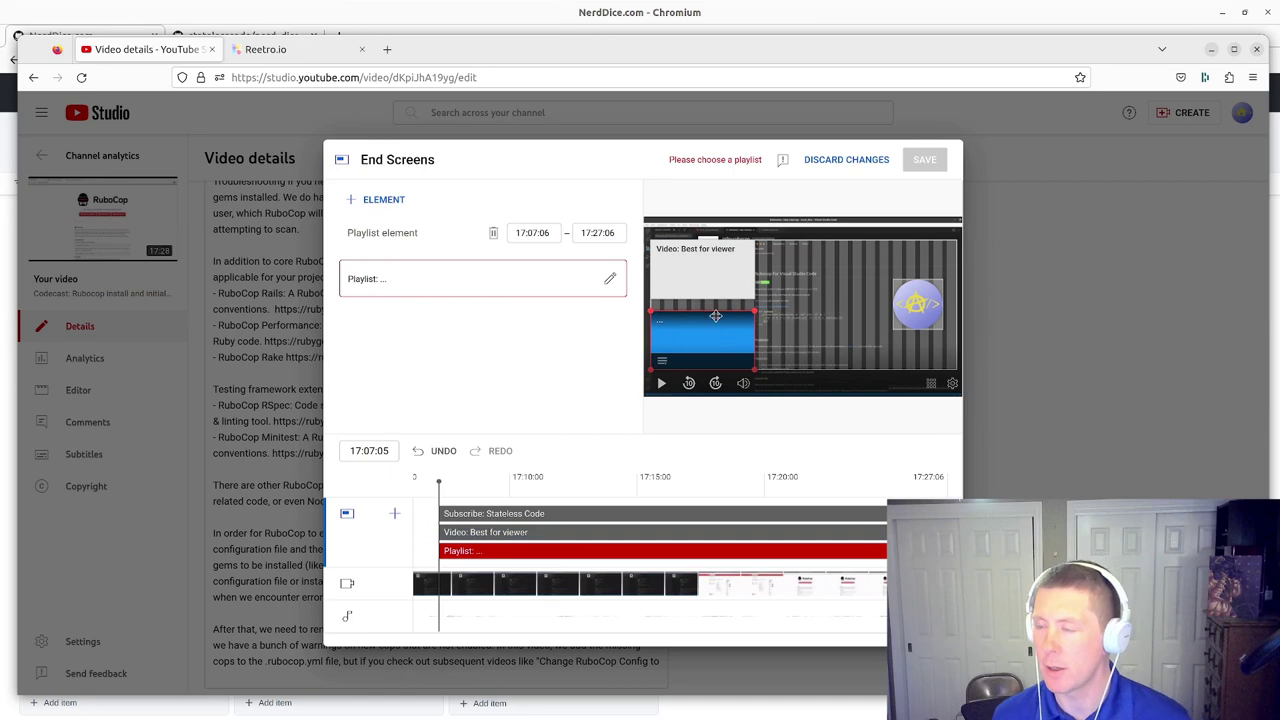
{"action": "left_click", "coordinate": [708, 269]}
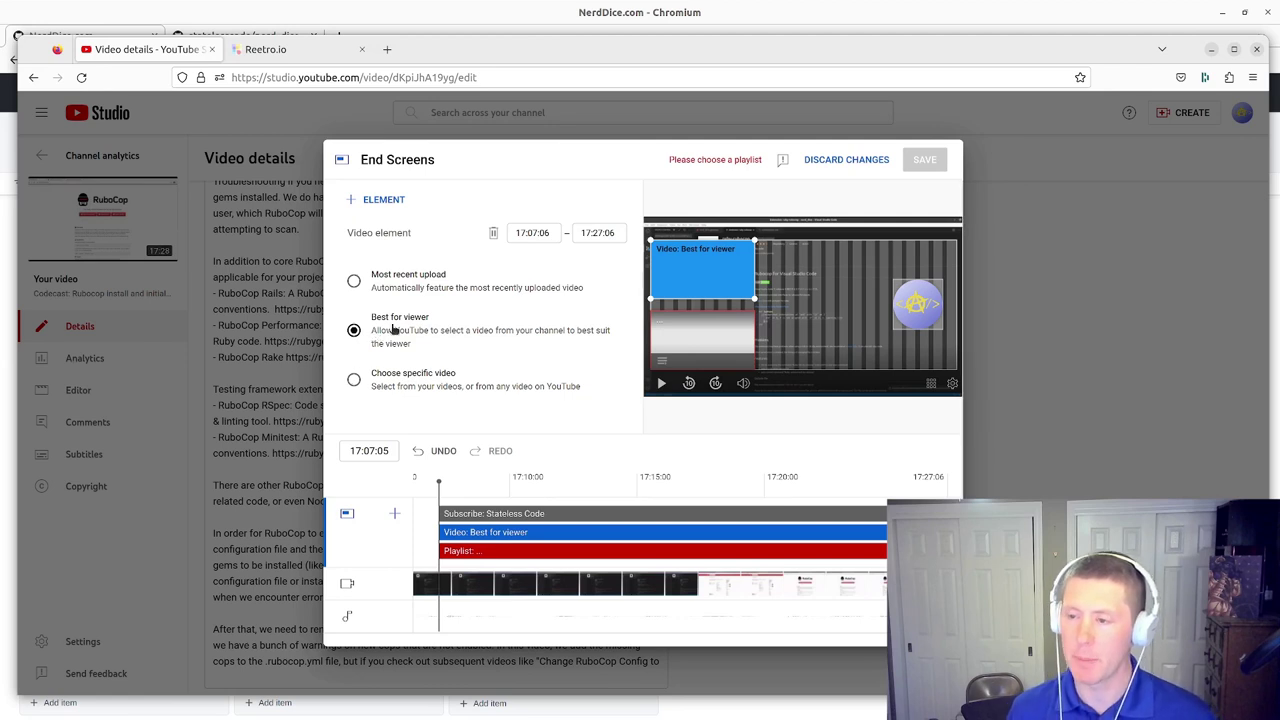
{"action": "left_click", "coordinate": [700, 333]}
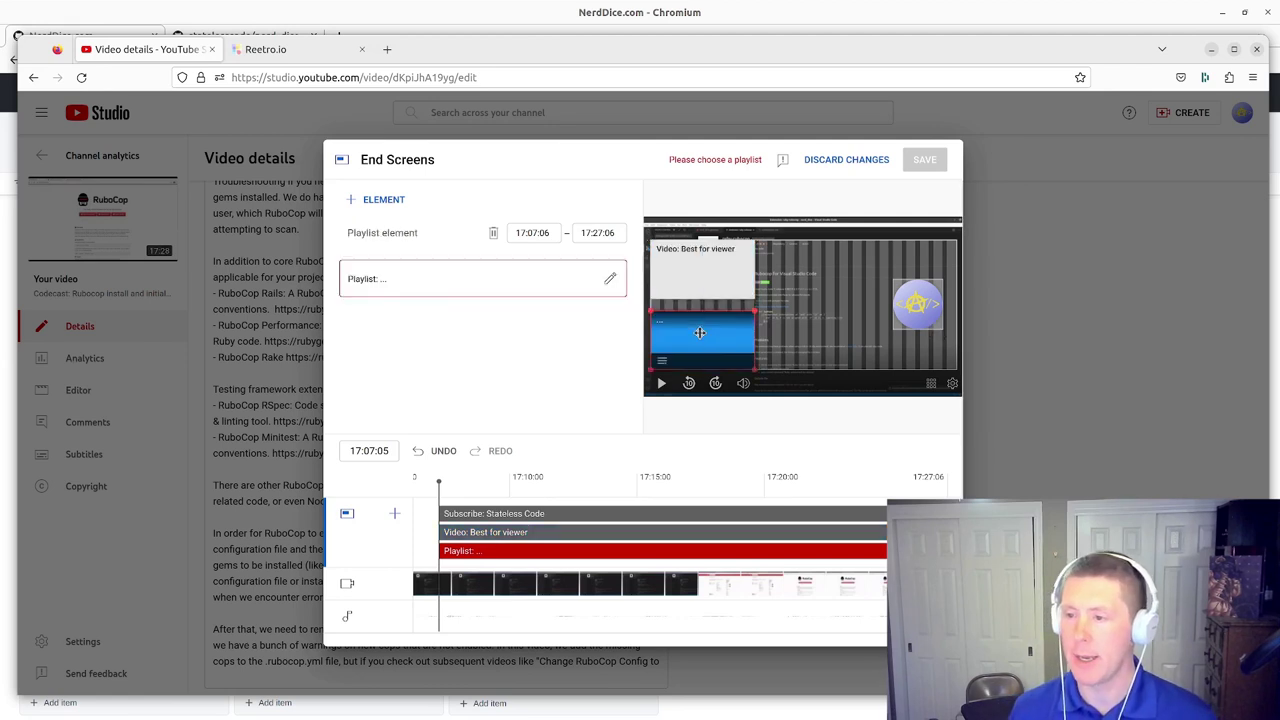
Step: Set the playlist element to 'Getting Started with Rails 7' and nudge the subscribe circle left
{"action": "left_click", "coordinate": [389, 282]}
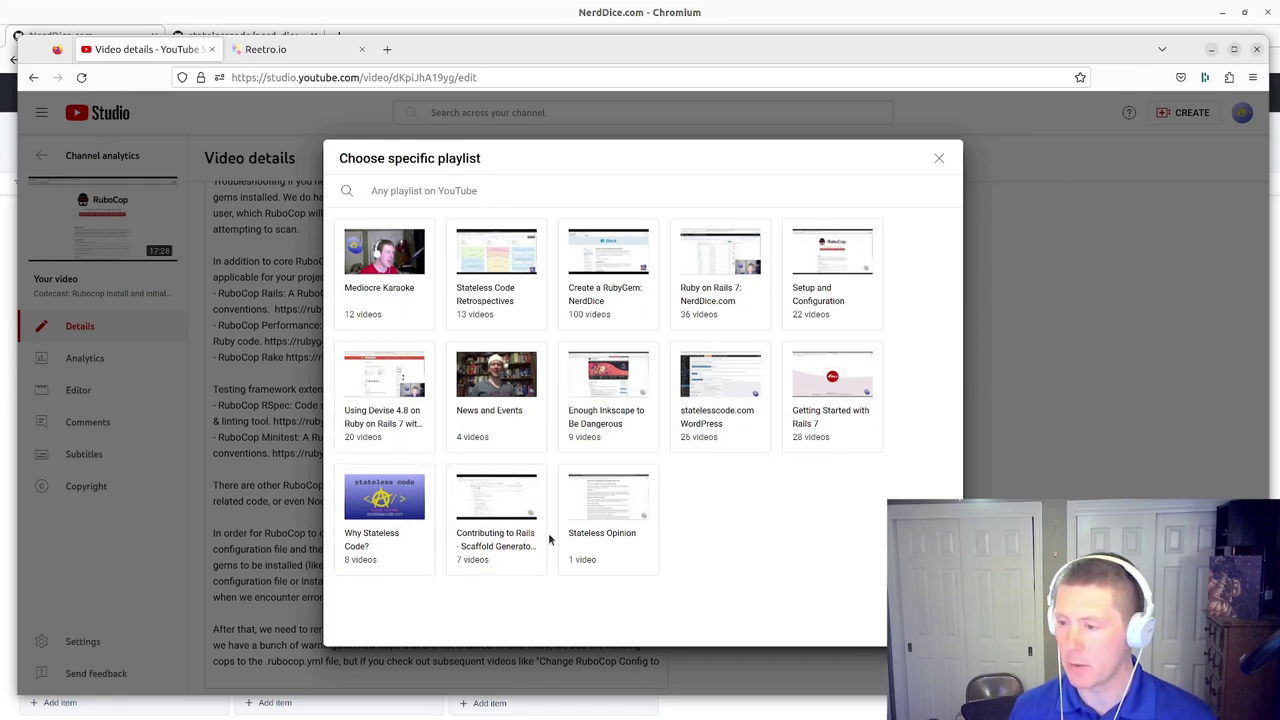
{"action": "left_click", "coordinate": [839, 431]}
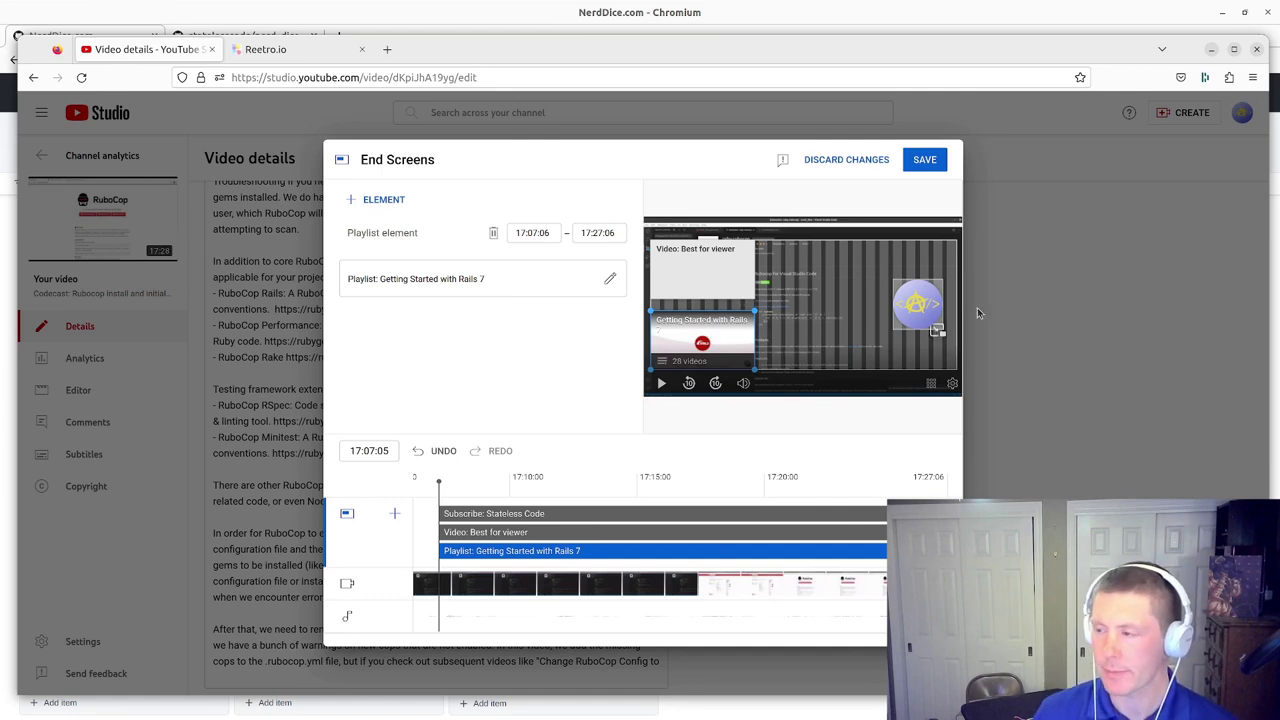
{"action": "left_click", "coordinate": [917, 304]}
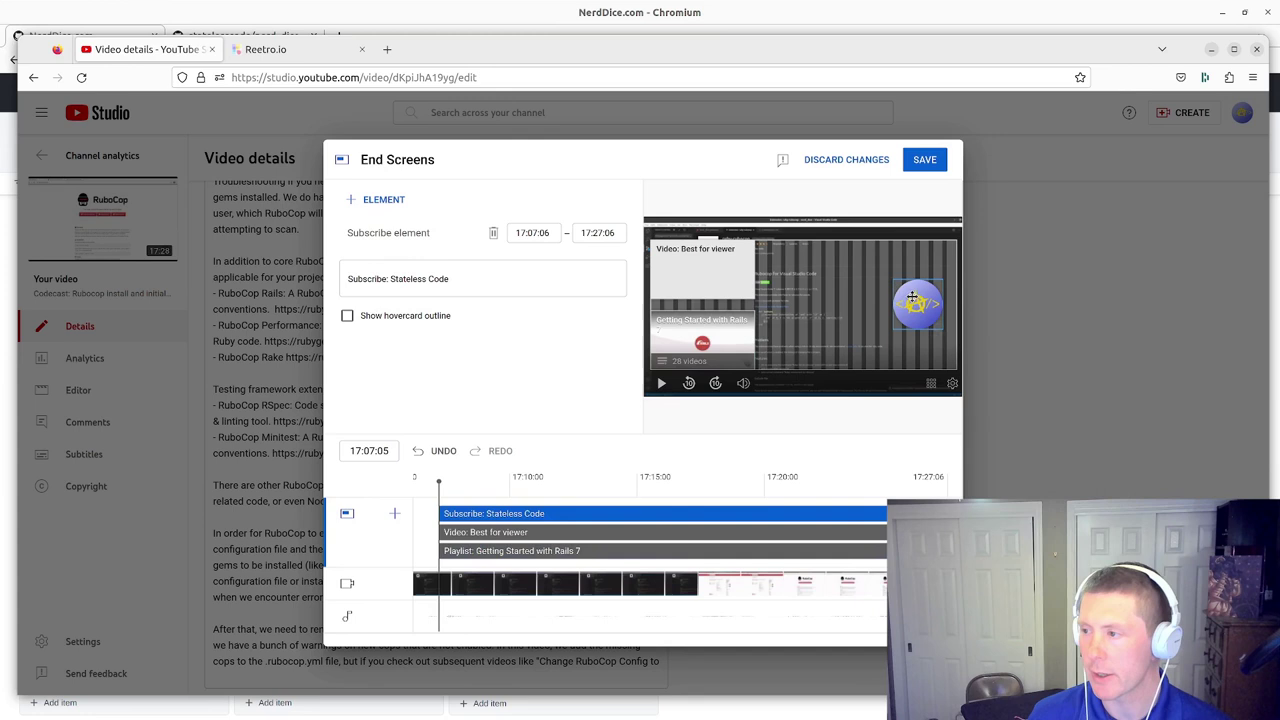
{"action": "mouse_move", "coordinate": [912, 296]}
{"action": "left_mouse_down"}
{"action": "mouse_move", "coordinate": [884, 283]}
{"action": "mouse_move", "coordinate": [907, 297]}
{"action": "left_mouse_up"}
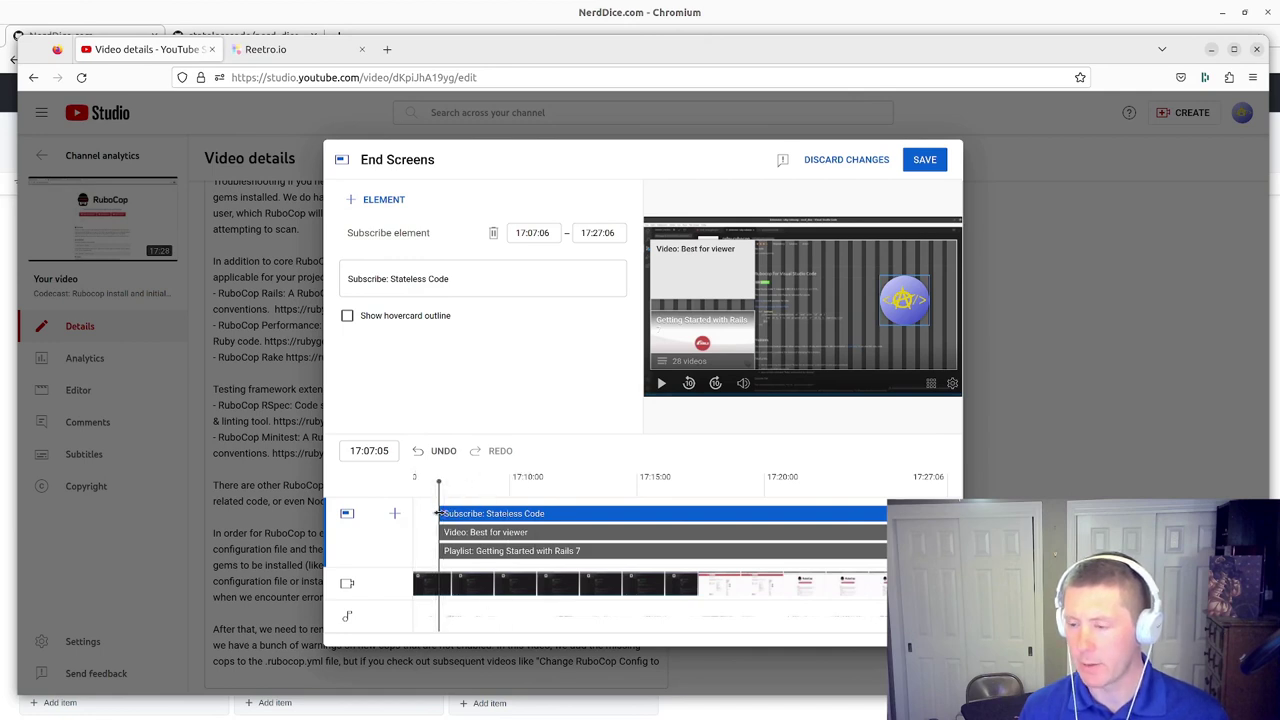
{"action": "mouse_move", "coordinate": [438, 513]}
{"action": "left_mouse_down"}
{"action": "mouse_move", "coordinate": [532, 513]}
{"action": "mouse_move", "coordinate": [438, 513]}
{"action": "left_mouse_up"}
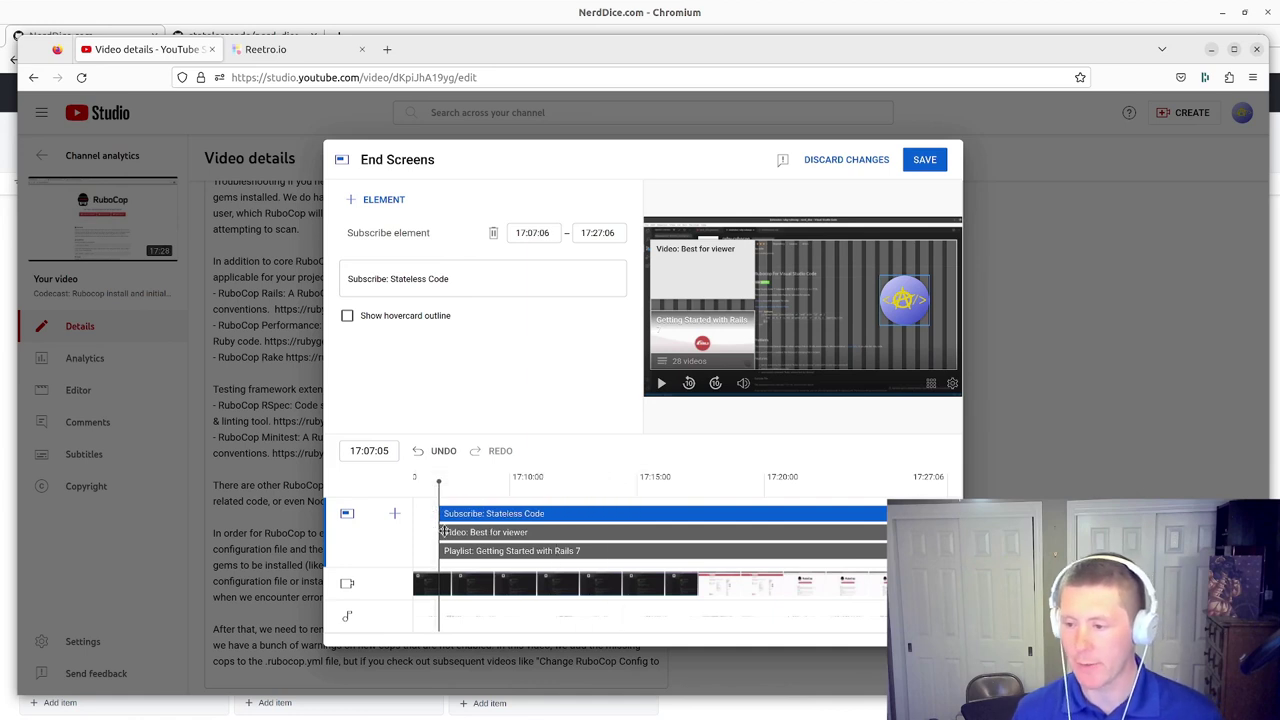
{"action": "left_click", "coordinate": [438, 532]}
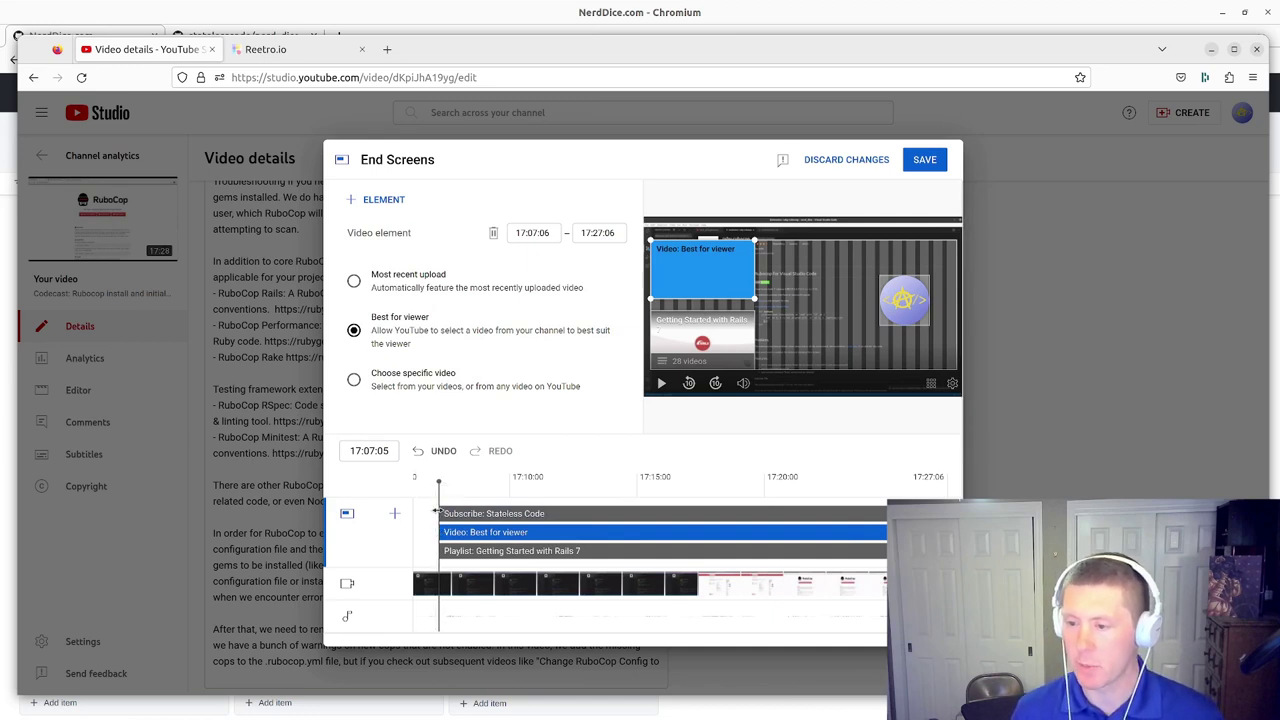
{"action": "left_click_drag", "start_coordinate": [440, 513], "coordinate": [624, 513]}
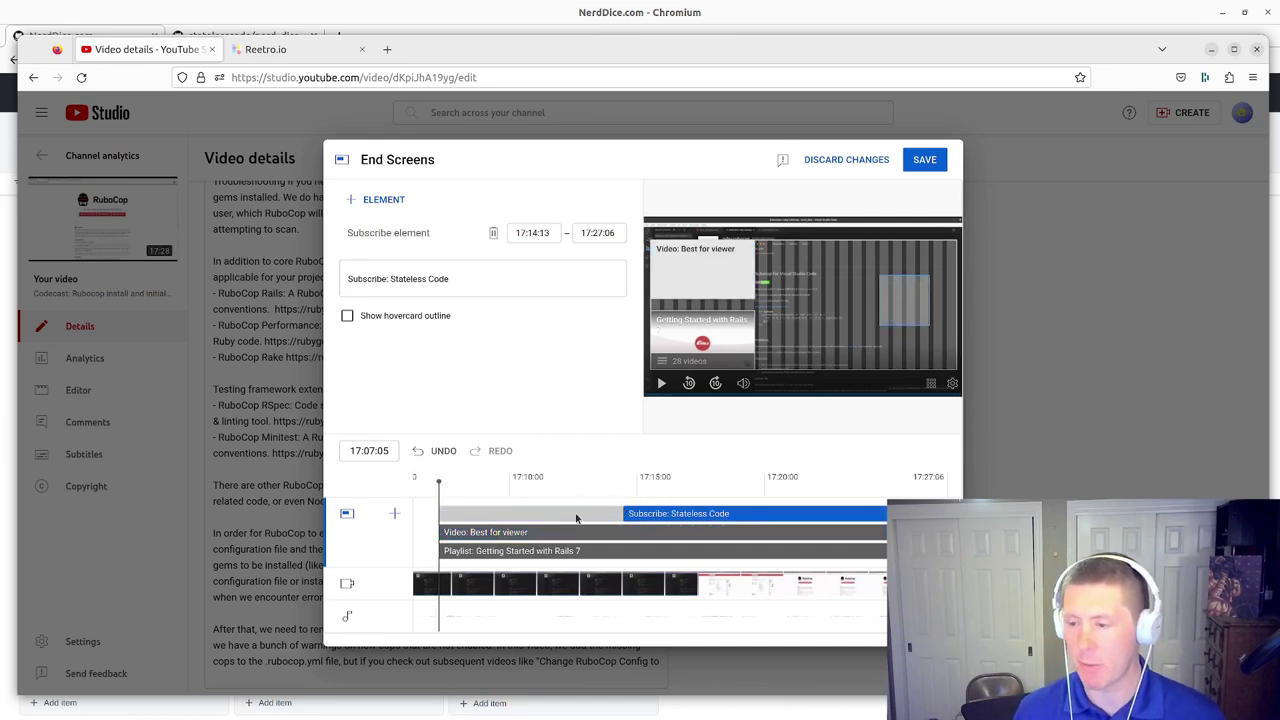
{"action": "left_click", "coordinate": [422, 487]}
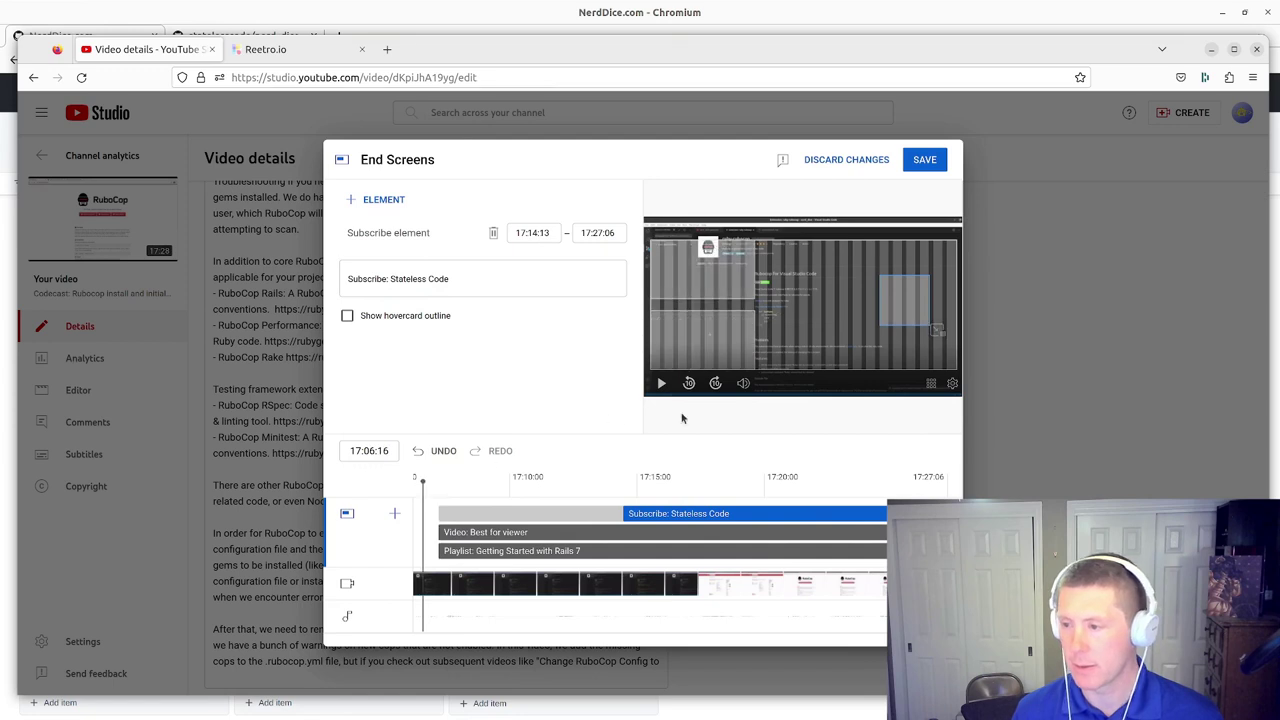
{"action": "left_click", "coordinate": [661, 384]}
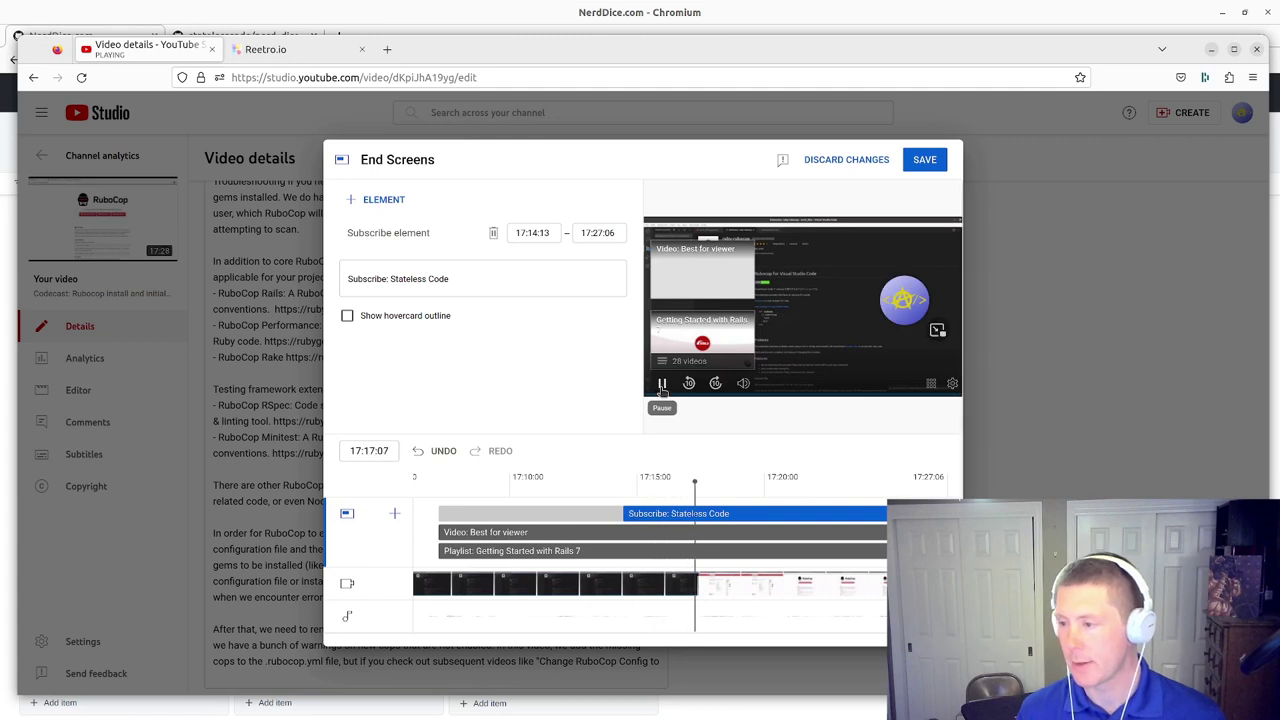
{"action": "left_click", "coordinate": [661, 386]}
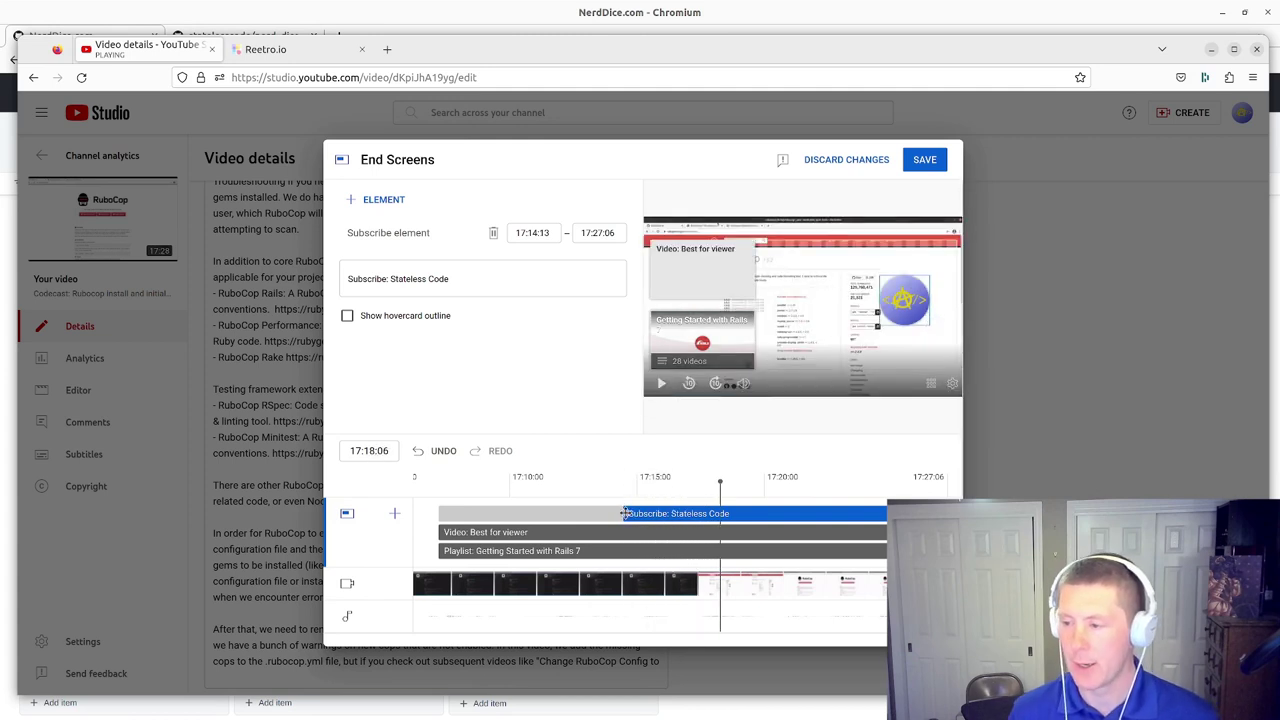
{"action": "left_click_drag", "start_coordinate": [622, 513], "coordinate": [408, 514]}
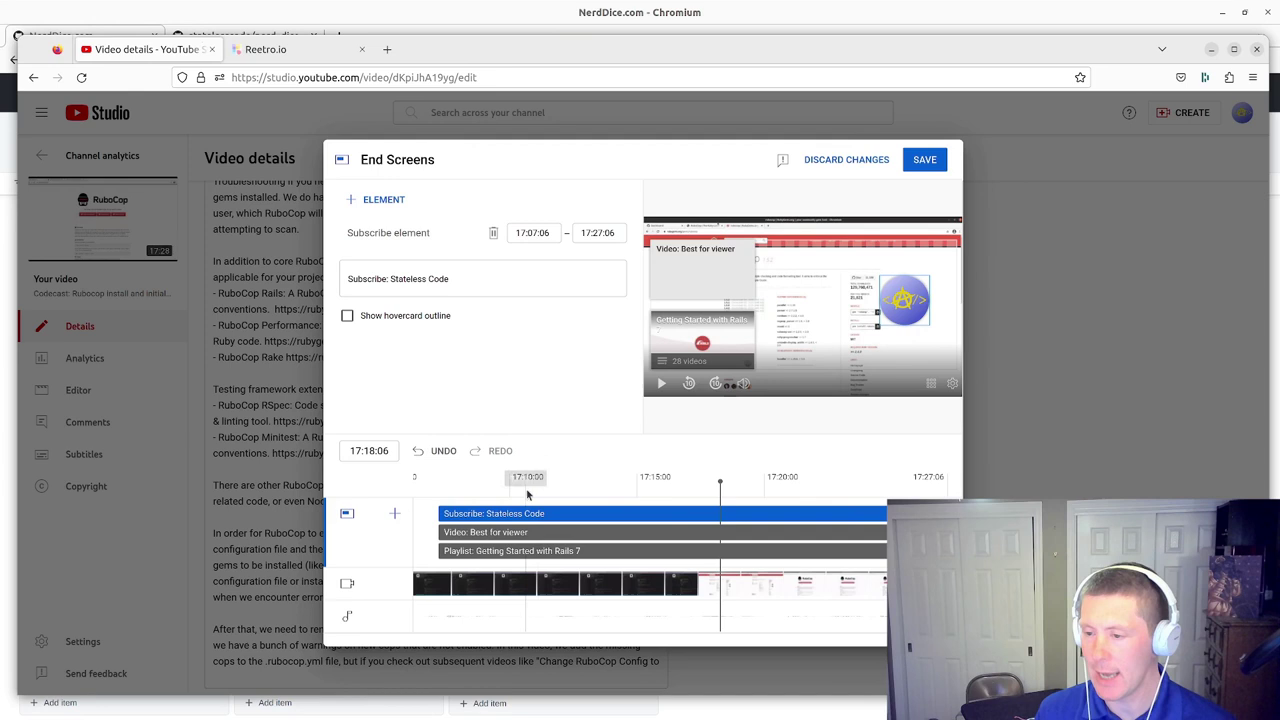
{"action": "scroll", "coordinate": [530, 543], "scroll_direction": "down", "scroll_amount": 1}
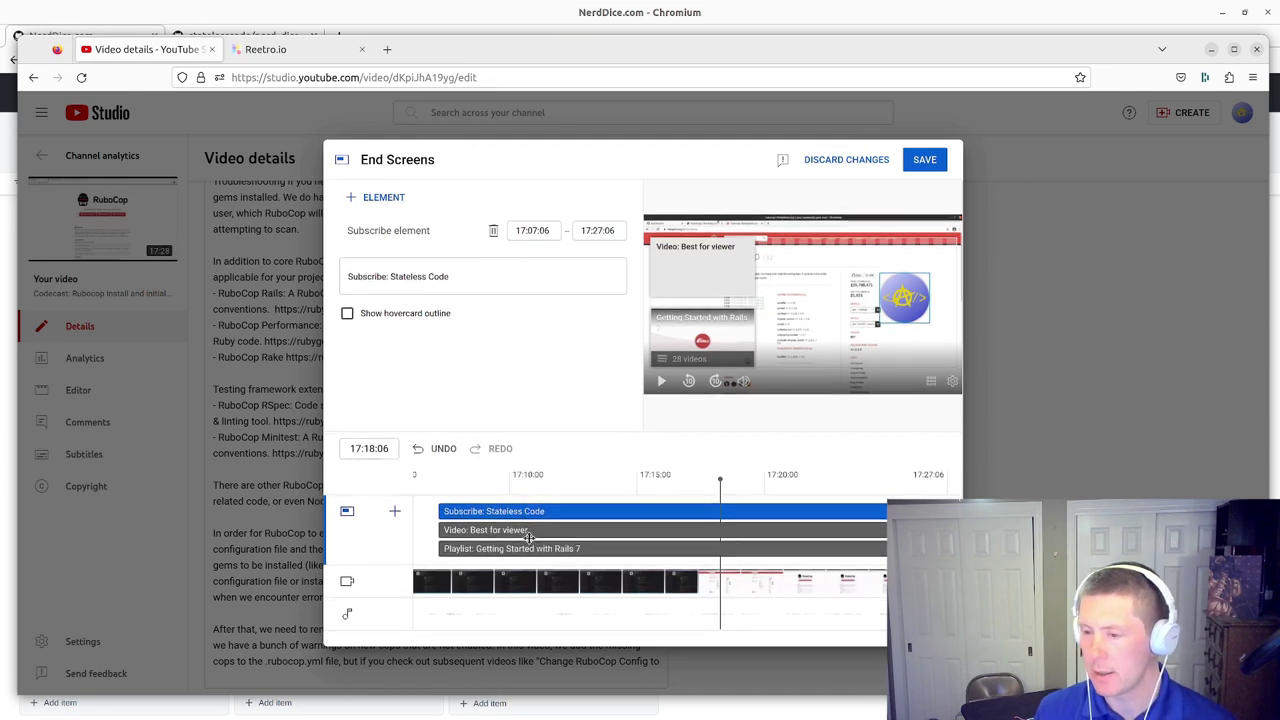
Step: Save the three-element end screen and select the video's share link on its details page
{"action": "left_click", "coordinate": [928, 162]}
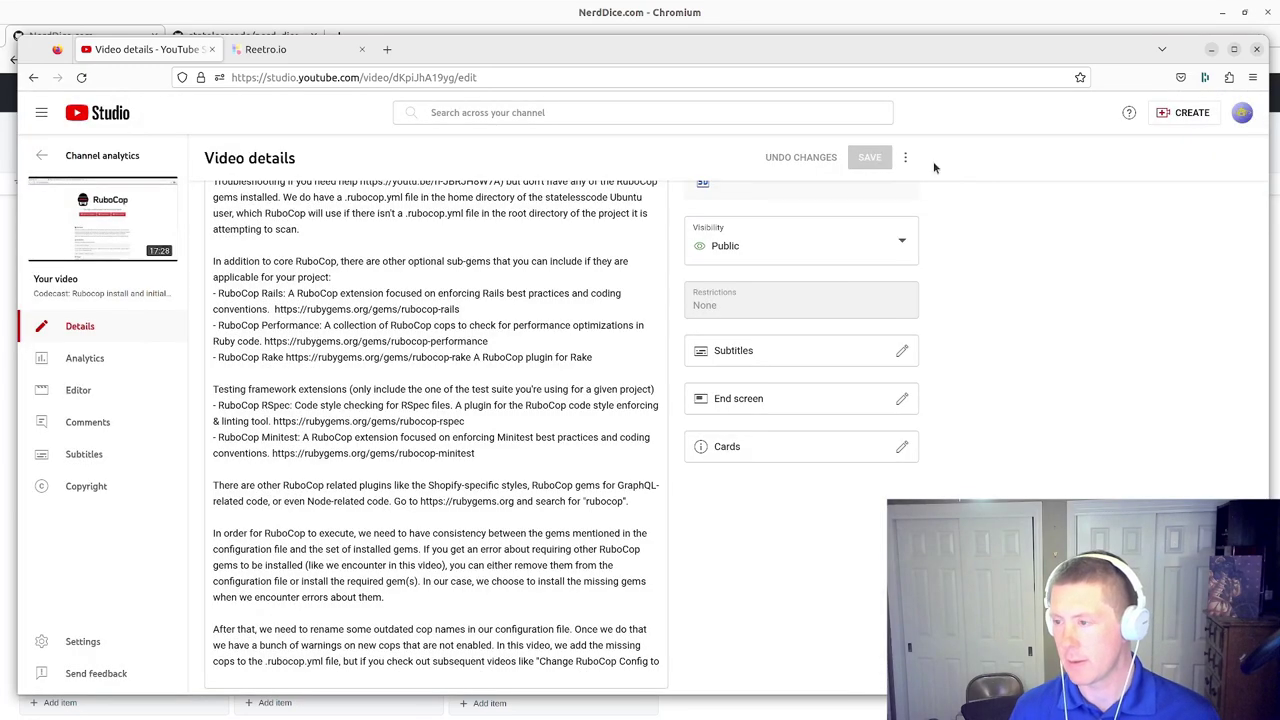
{"action": "scroll", "coordinate": [947, 359], "scroll_direction": "up", "scroll_amount": 4}
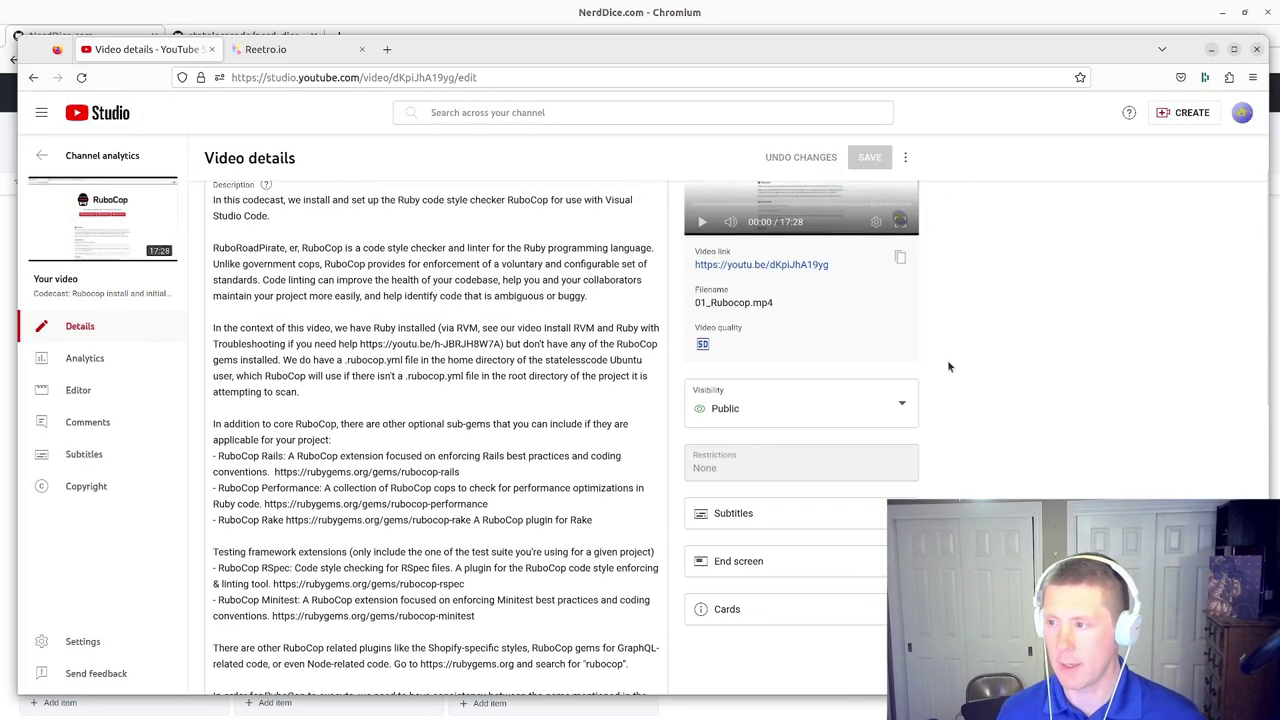
{"action": "scroll", "coordinate": [757, 466], "scroll_direction": "down", "scroll_amount": 3}
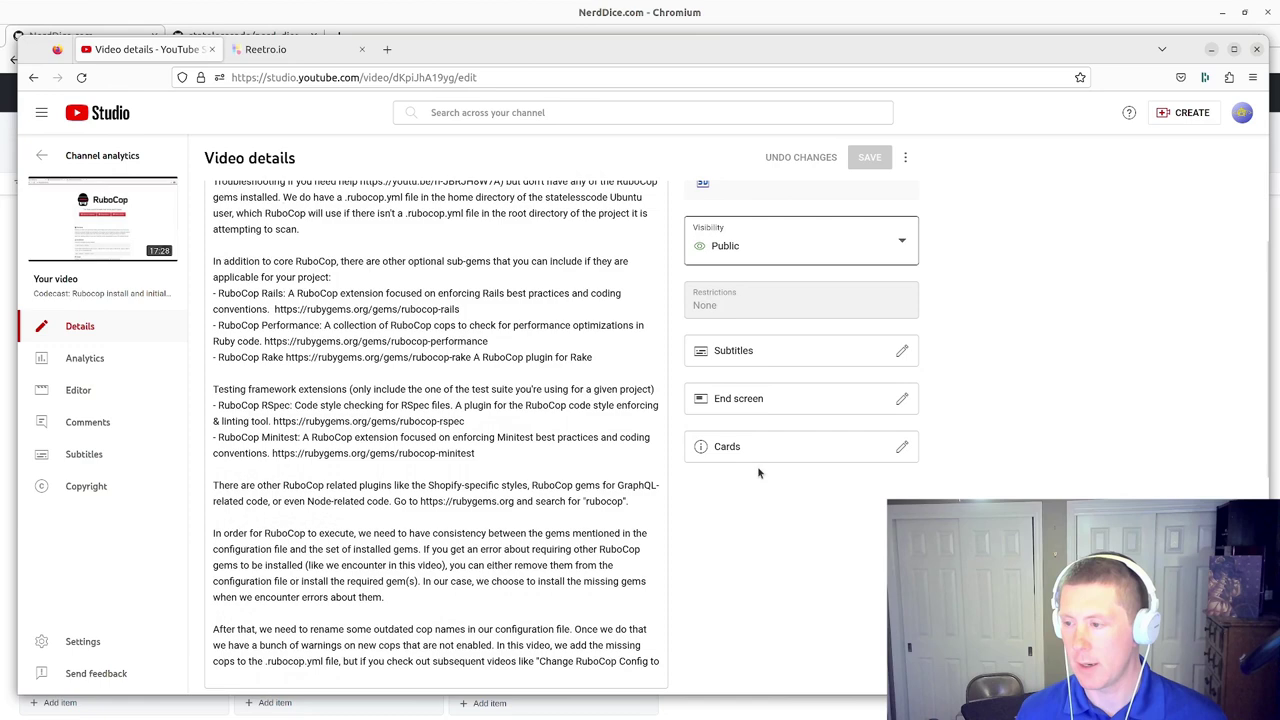
{"action": "scroll", "coordinate": [500, 320], "scroll_direction": "up", "scroll_amount": 3}
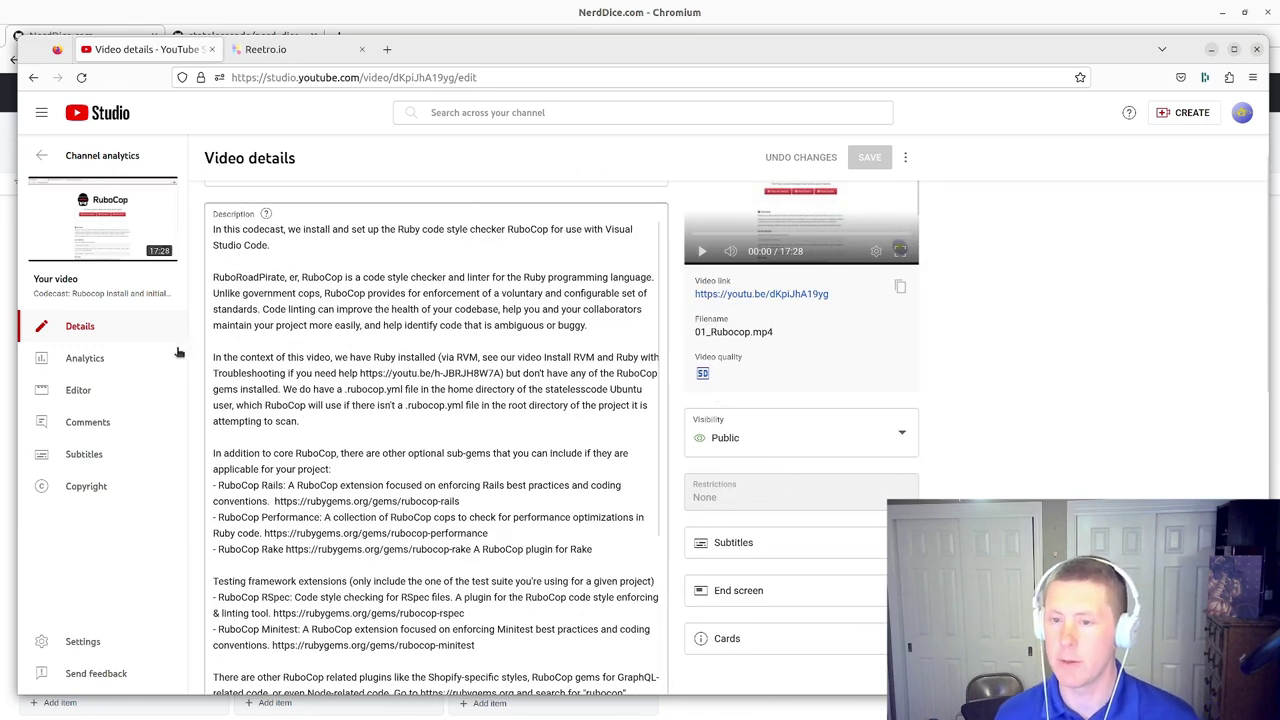
{"action": "mouse_move", "coordinate": [104, 213]}
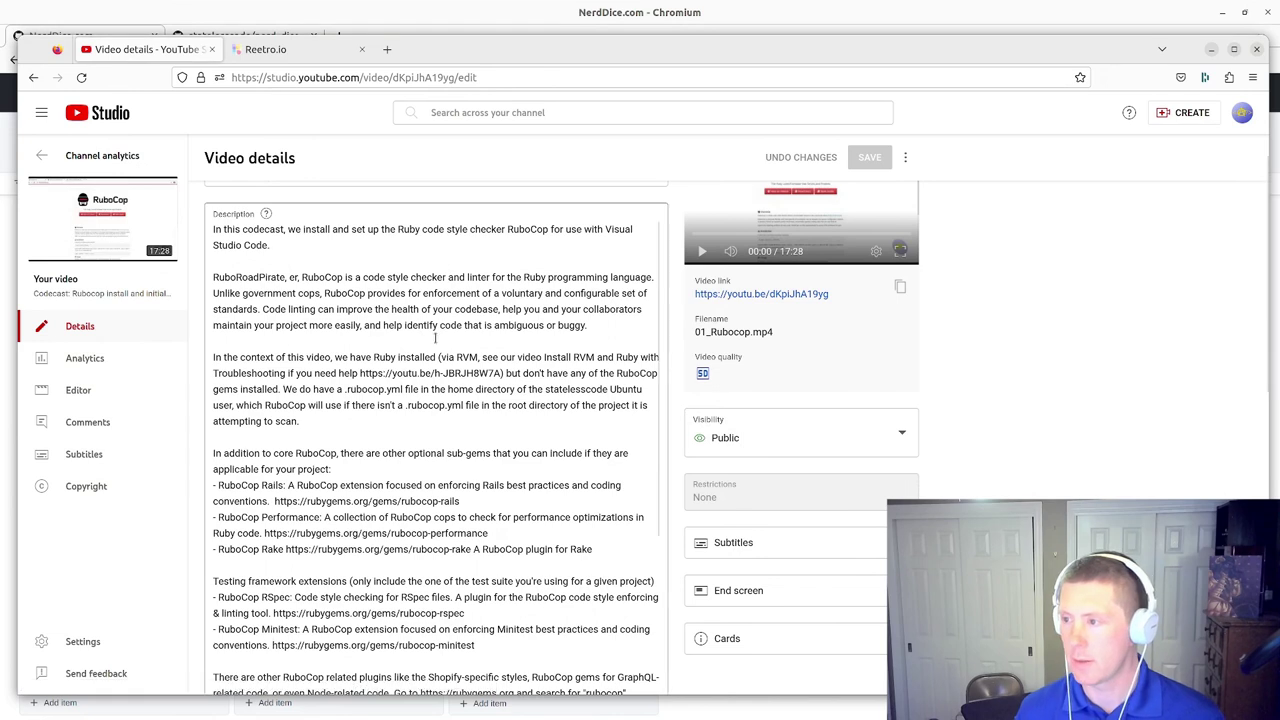
{"action": "left_click_drag", "start_coordinate": [844, 292], "coordinate": [686, 295]}
{"action": "key", "text": "ctrl+c"}
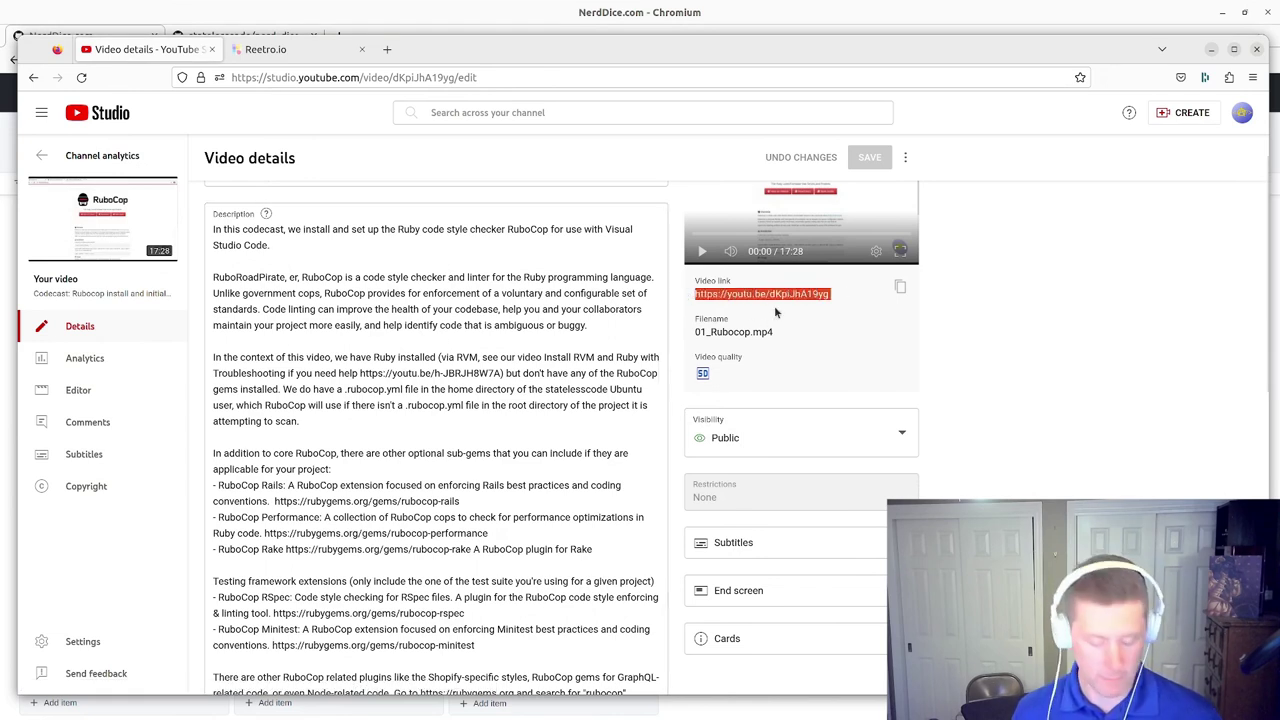
Step: Load the copied youtu.be link of the RuboCop video in a new tab
{"action": "left_click", "coordinate": [387, 49]}
{"action": "key", "text": "ctrl+v"}
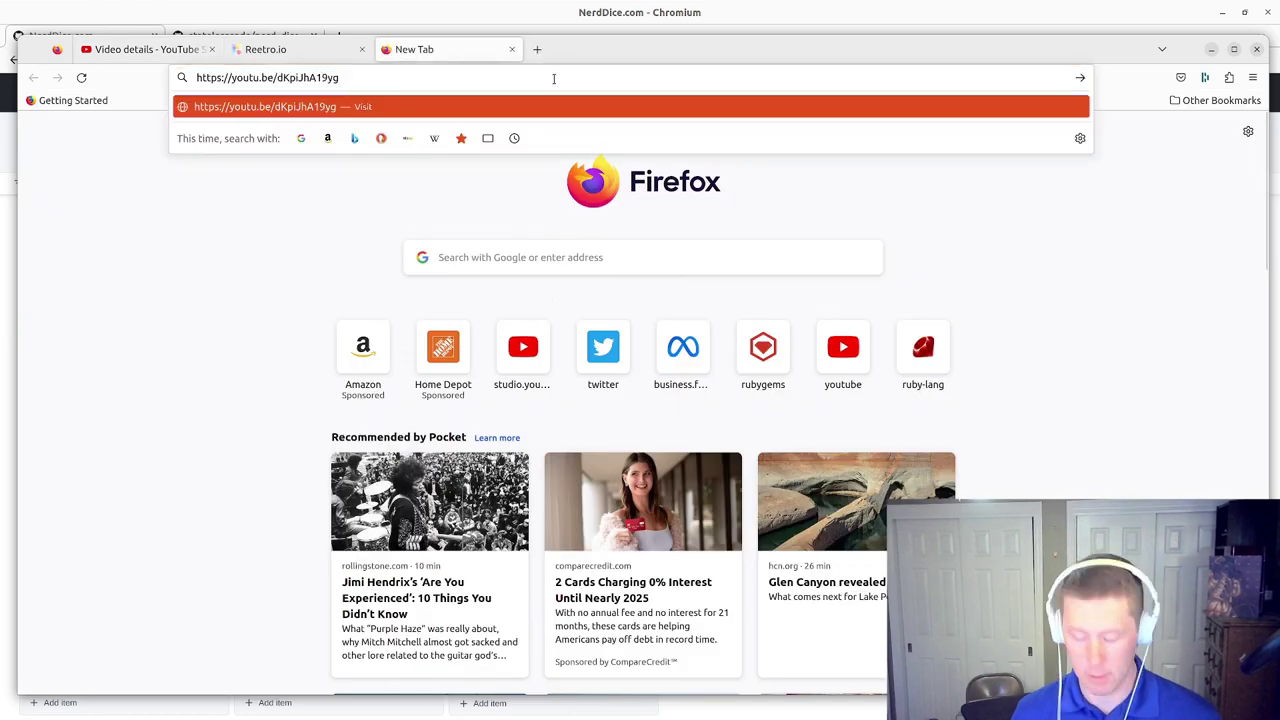
{"action": "key", "text": "Return"}
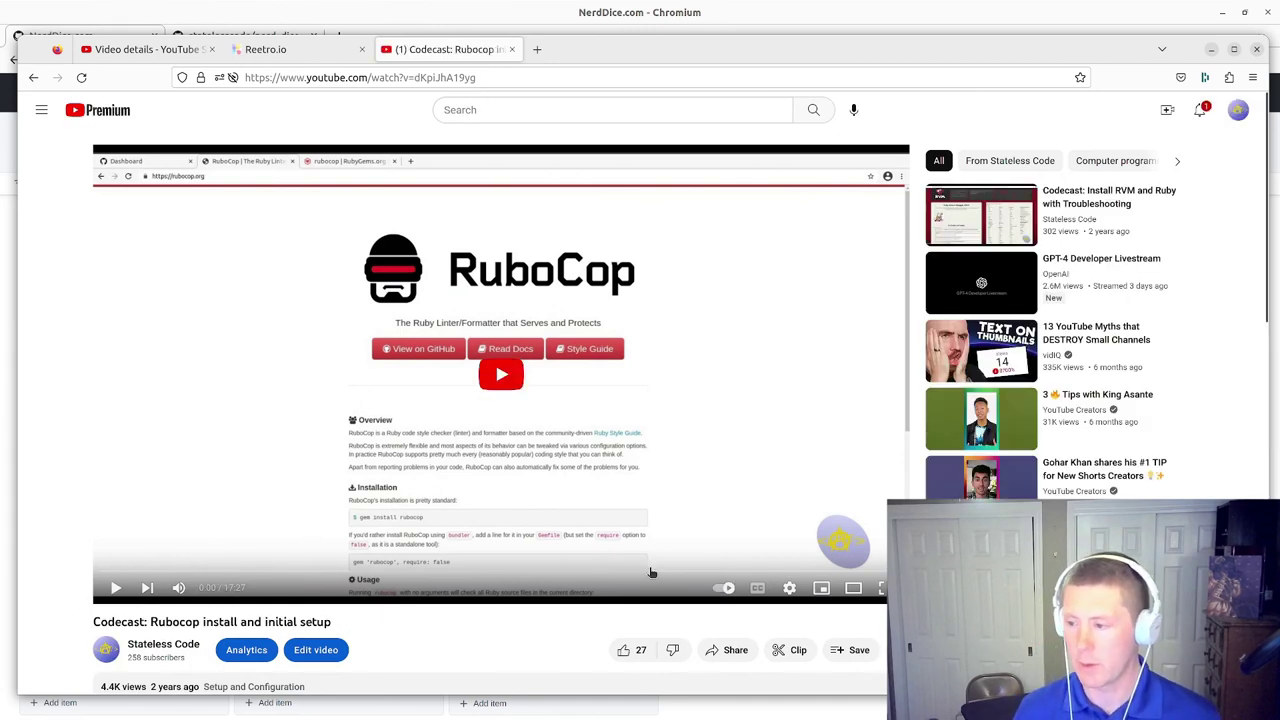
Step: Jump near the RuboCop video's end and let it play through to the Install RVM video
{"action": "left_click", "coordinate": [834, 573]}
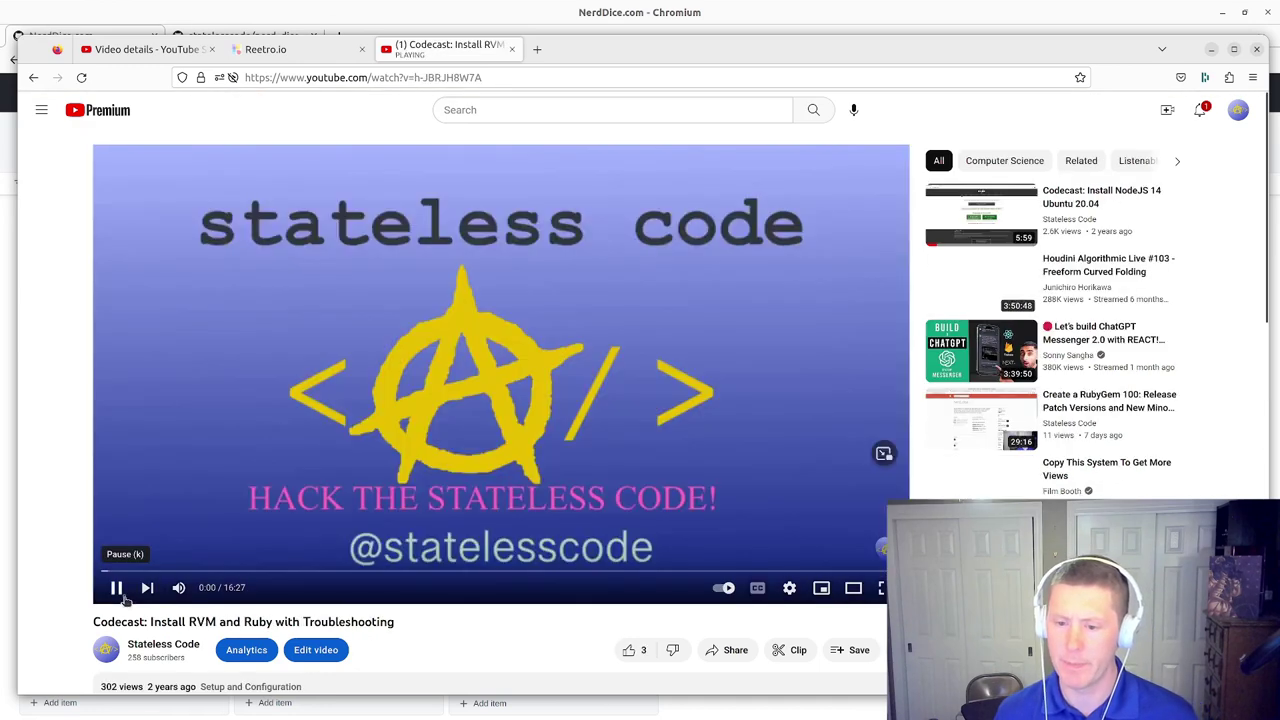
Step: Pause 'Codecast: Install RVM and Ruby with Troubleshooting' in the player
{"action": "left_click", "coordinate": [116, 587]}
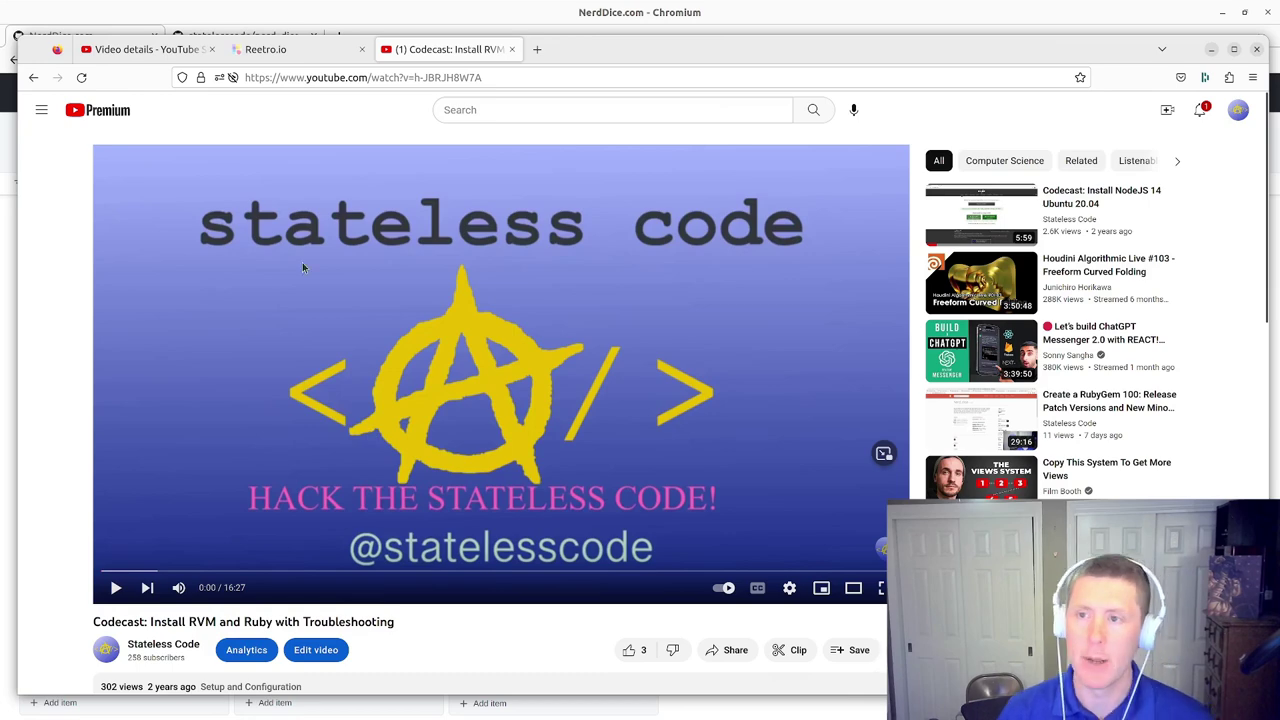
Step: Back in Channel analytics, open the Details page of 'Update a Rails 7 Application to use Ruby 3.2'
{"action": "left_click", "coordinate": [131, 58]}
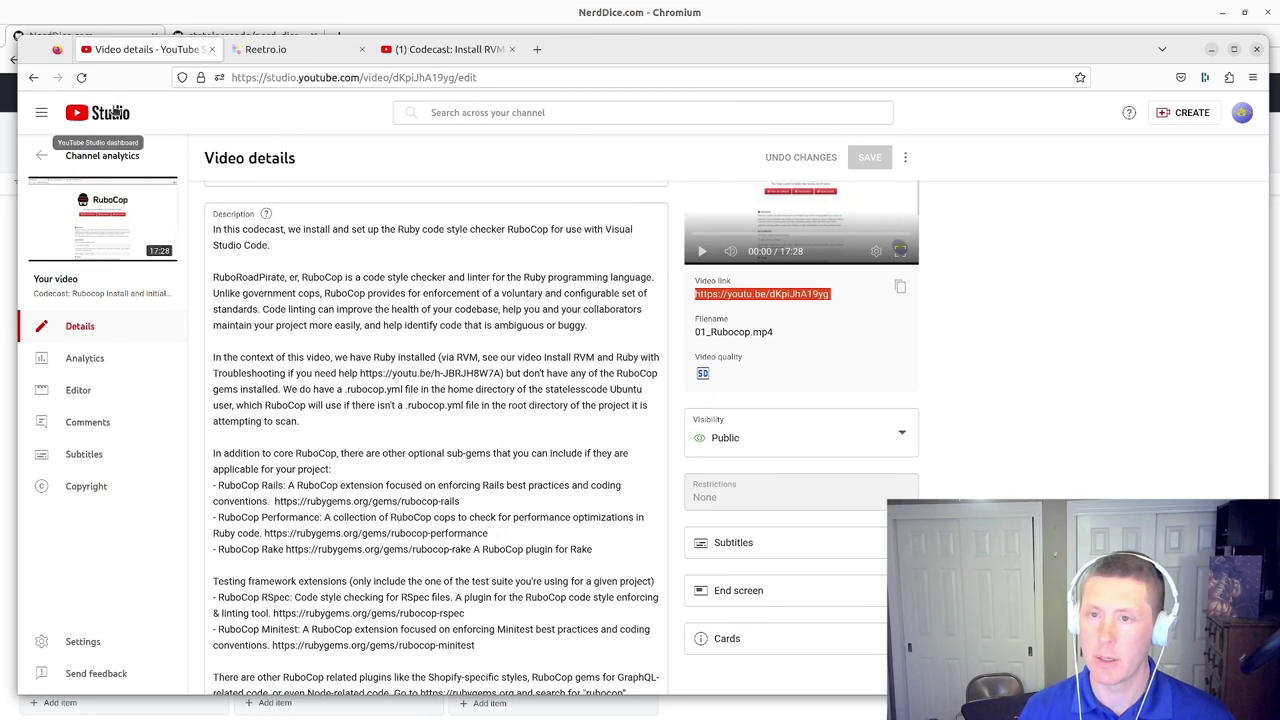
{"action": "left_click", "coordinate": [38, 160]}
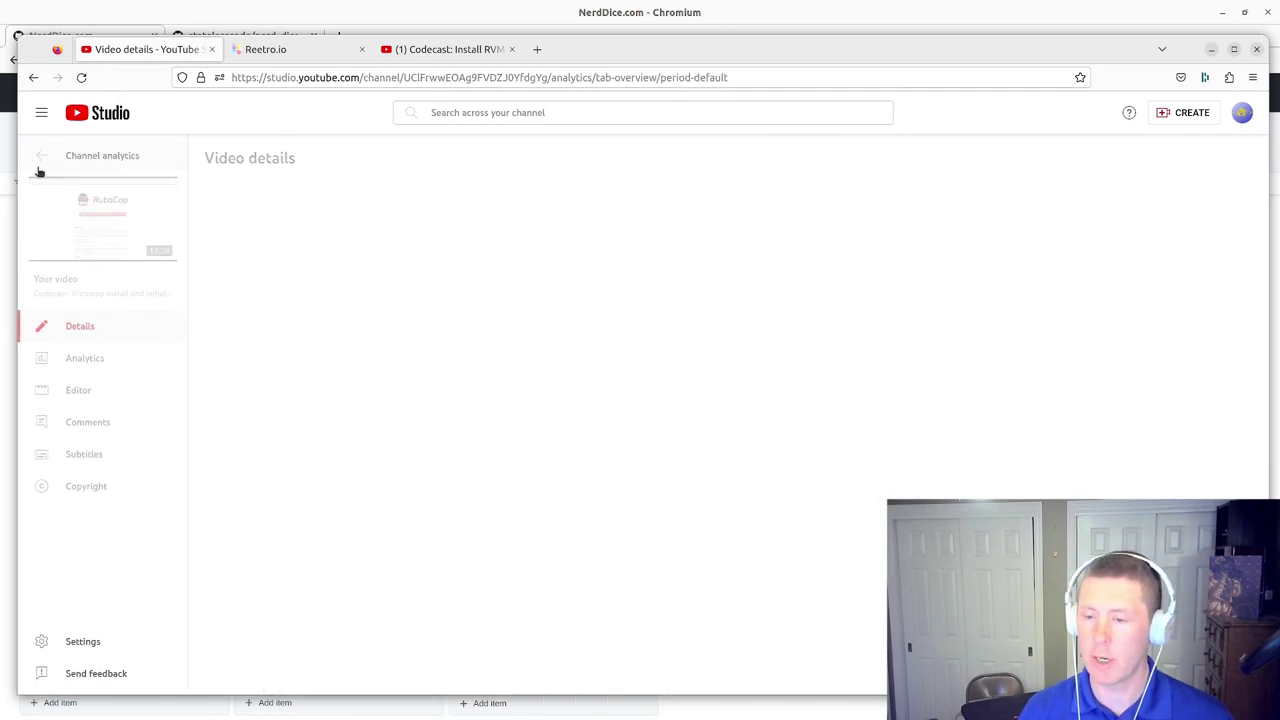
{"action": "scroll", "coordinate": [508, 397], "scroll_direction": "down", "scroll_amount": 3}
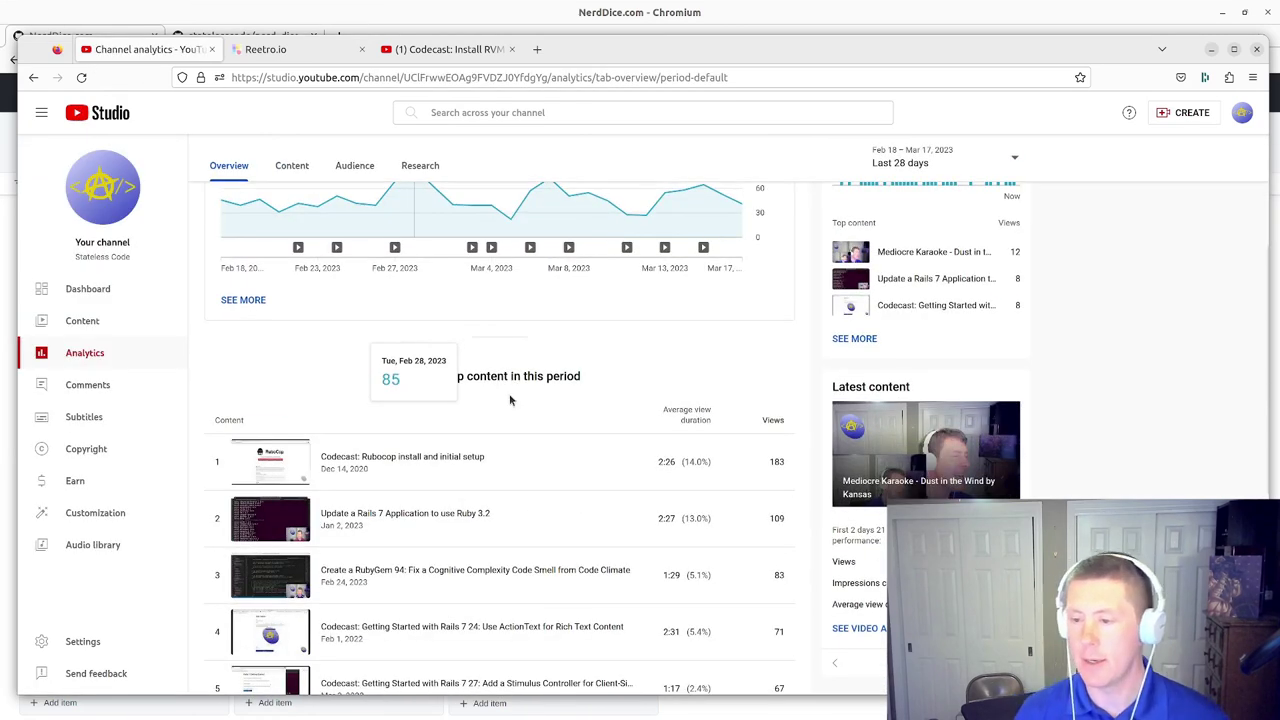
{"action": "scroll", "coordinate": [509, 400], "scroll_direction": "down", "scroll_amount": 1}
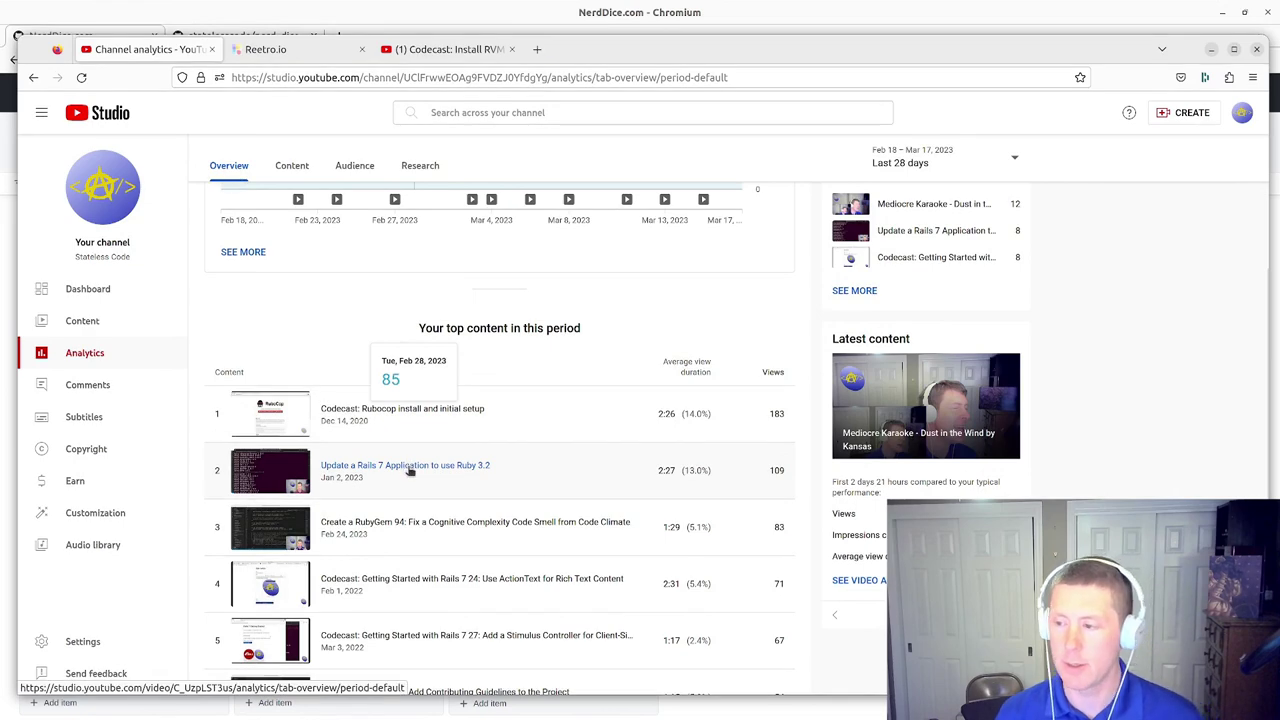
{"action": "left_click", "coordinate": [408, 466]}
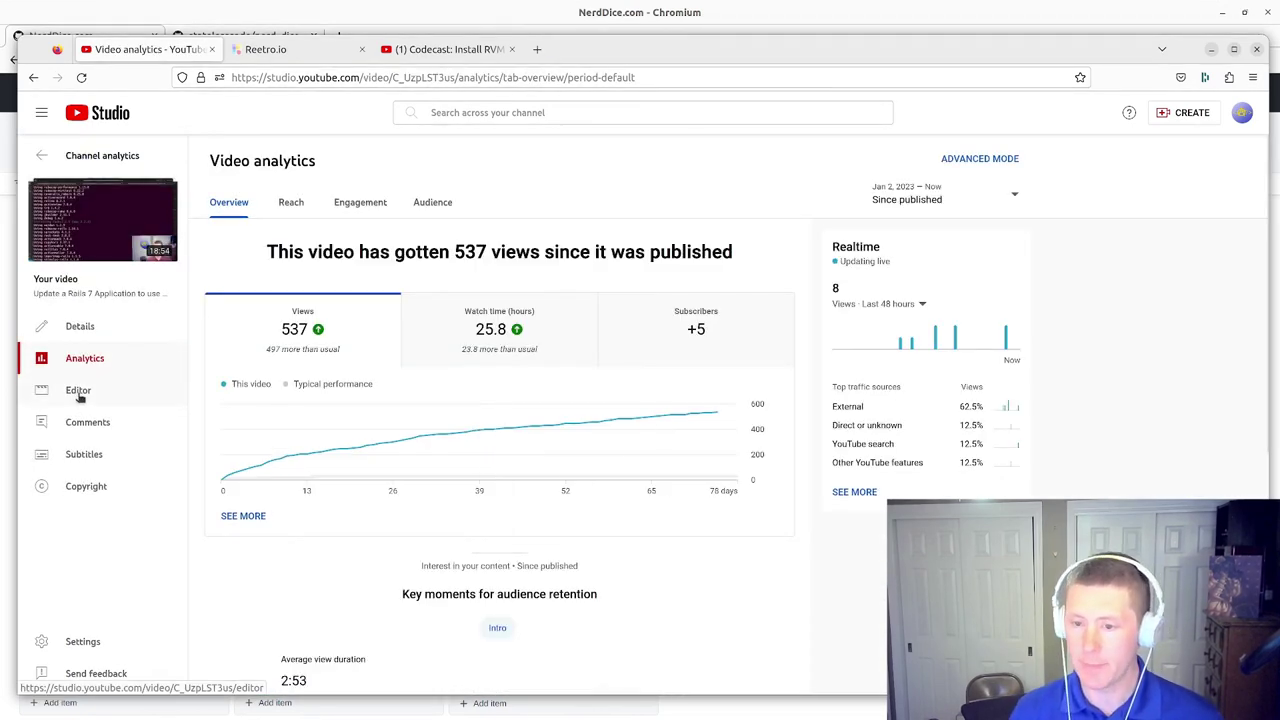
{"action": "left_click", "coordinate": [84, 336]}
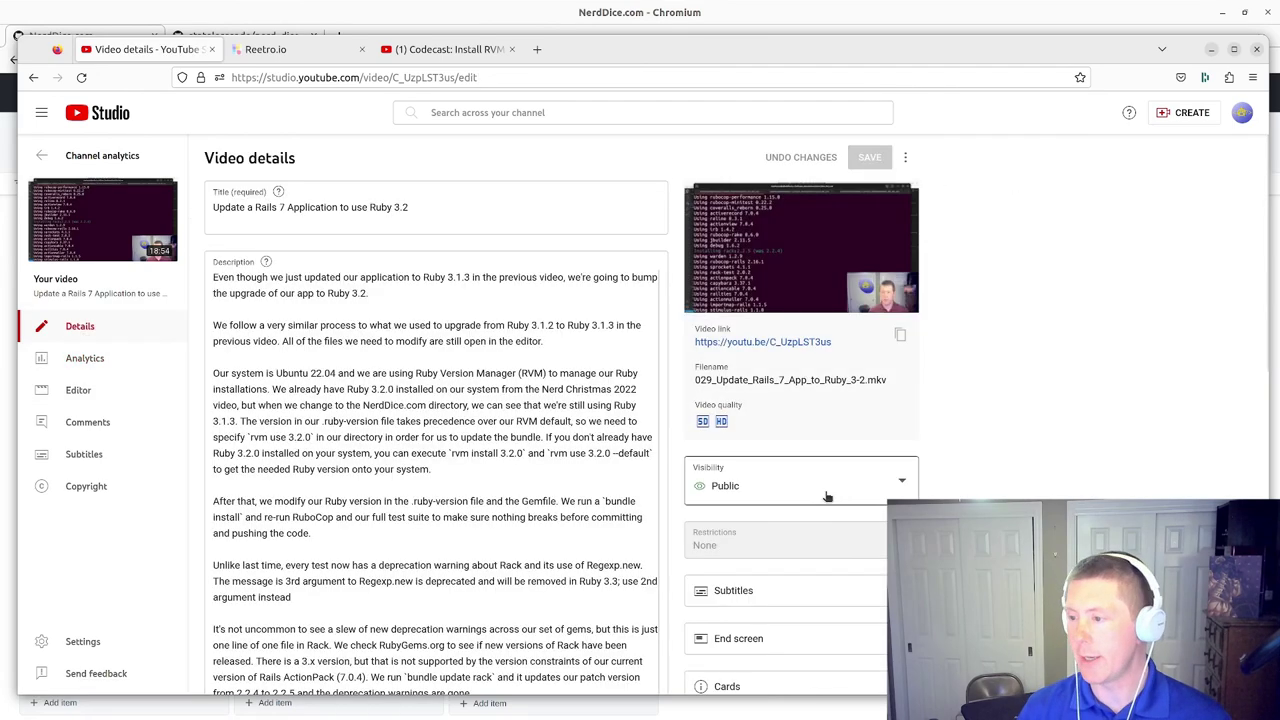
{"action": "scroll", "coordinate": [900, 495], "scroll_direction": "down", "scroll_amount": 2}
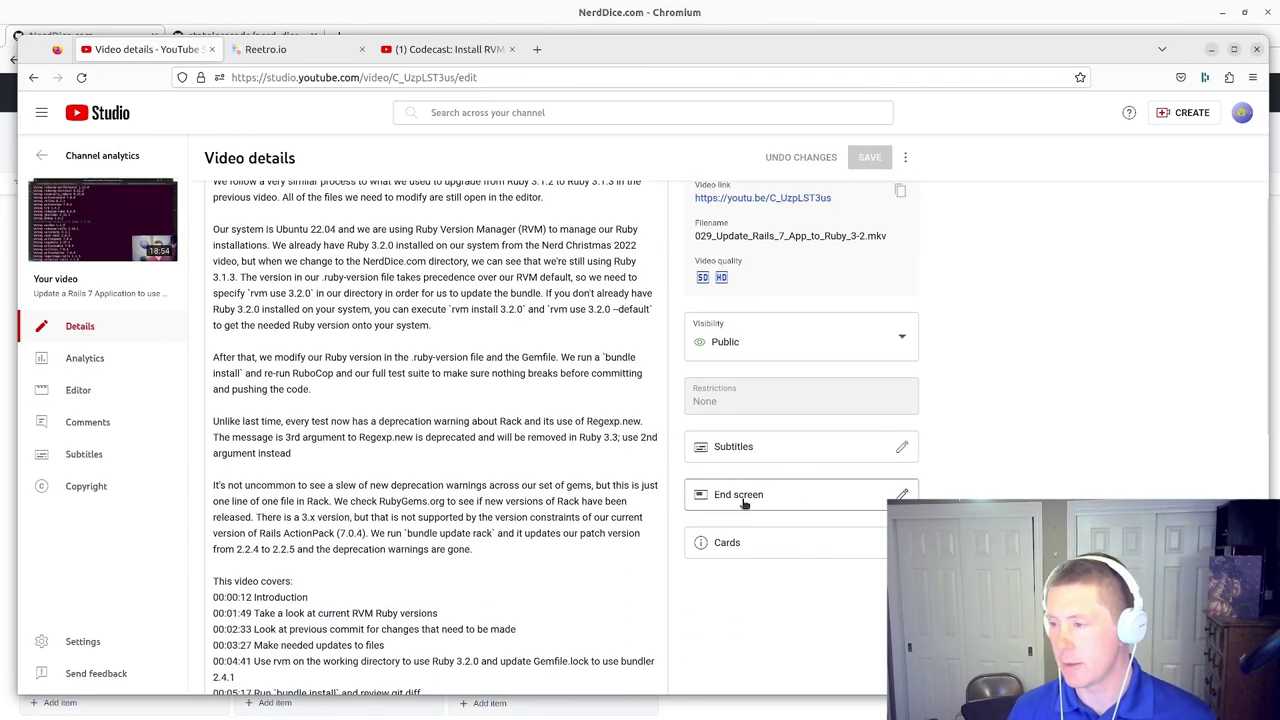
Step: Import the end screen from the RuboCop install video, found by searching 'rubocop'
{"action": "left_click", "coordinate": [830, 500]}
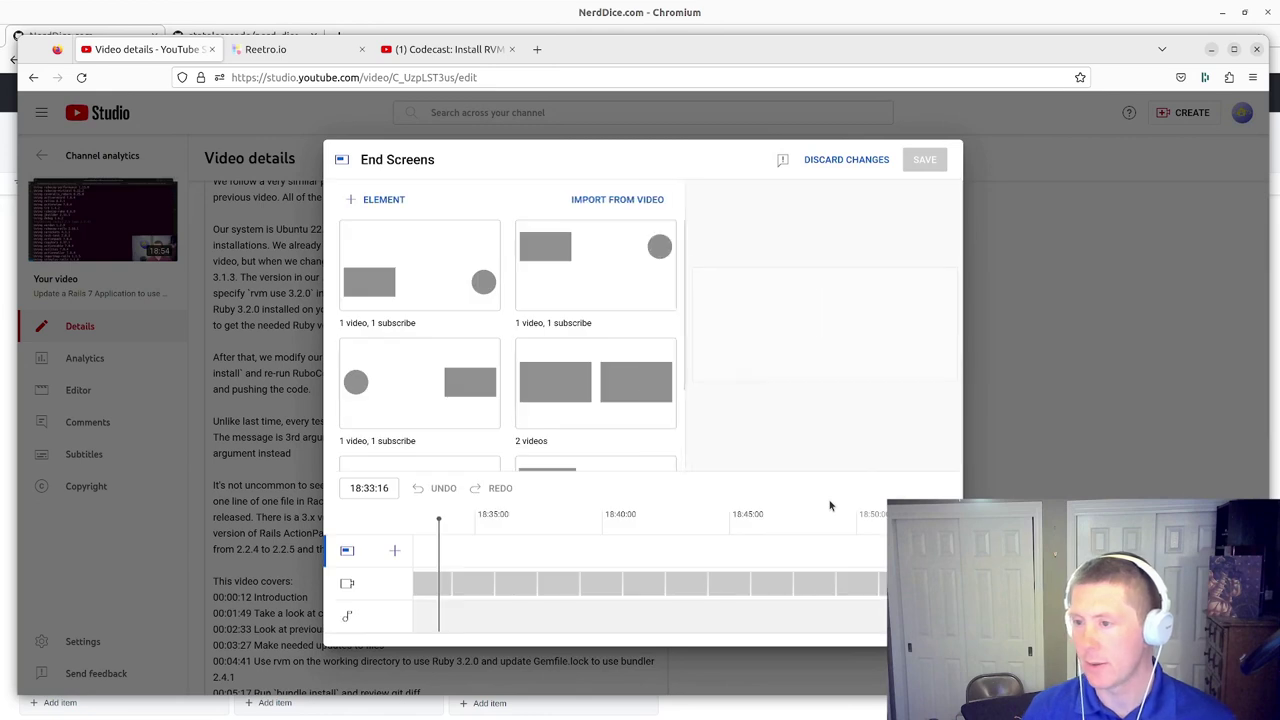
{"action": "left_click", "coordinate": [600, 201]}
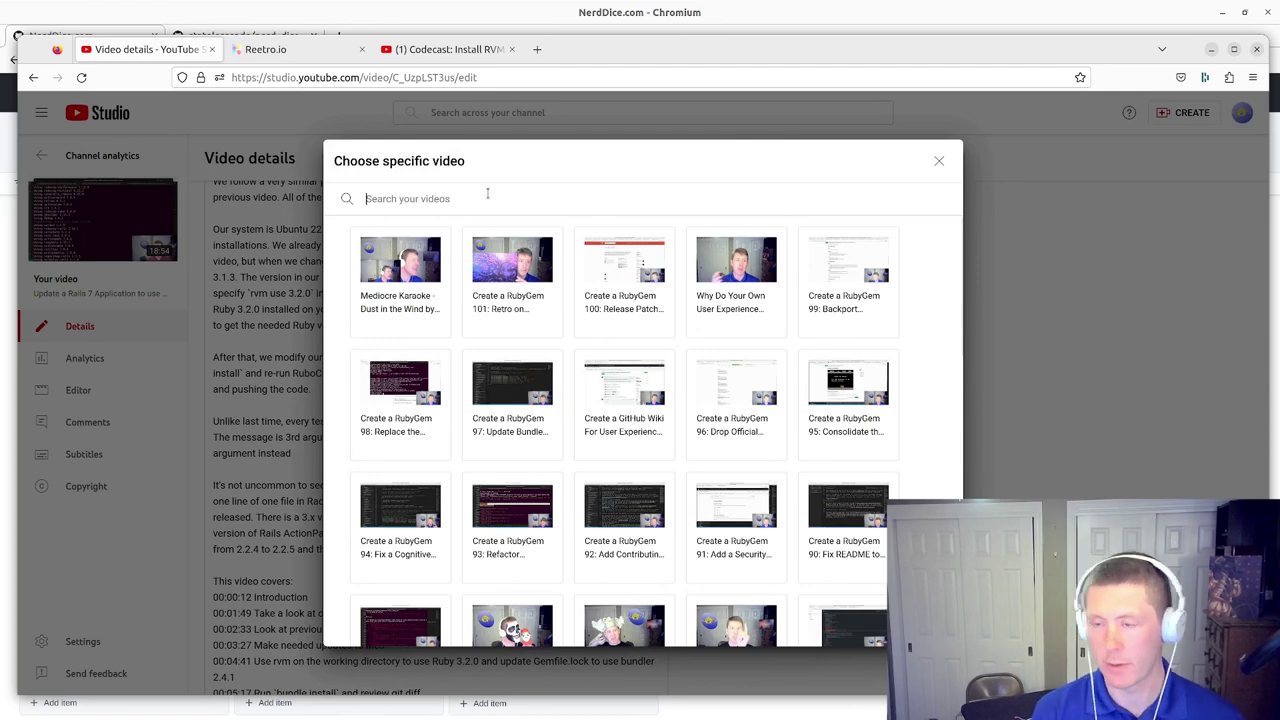
{"action": "type", "text": "ruboc"}
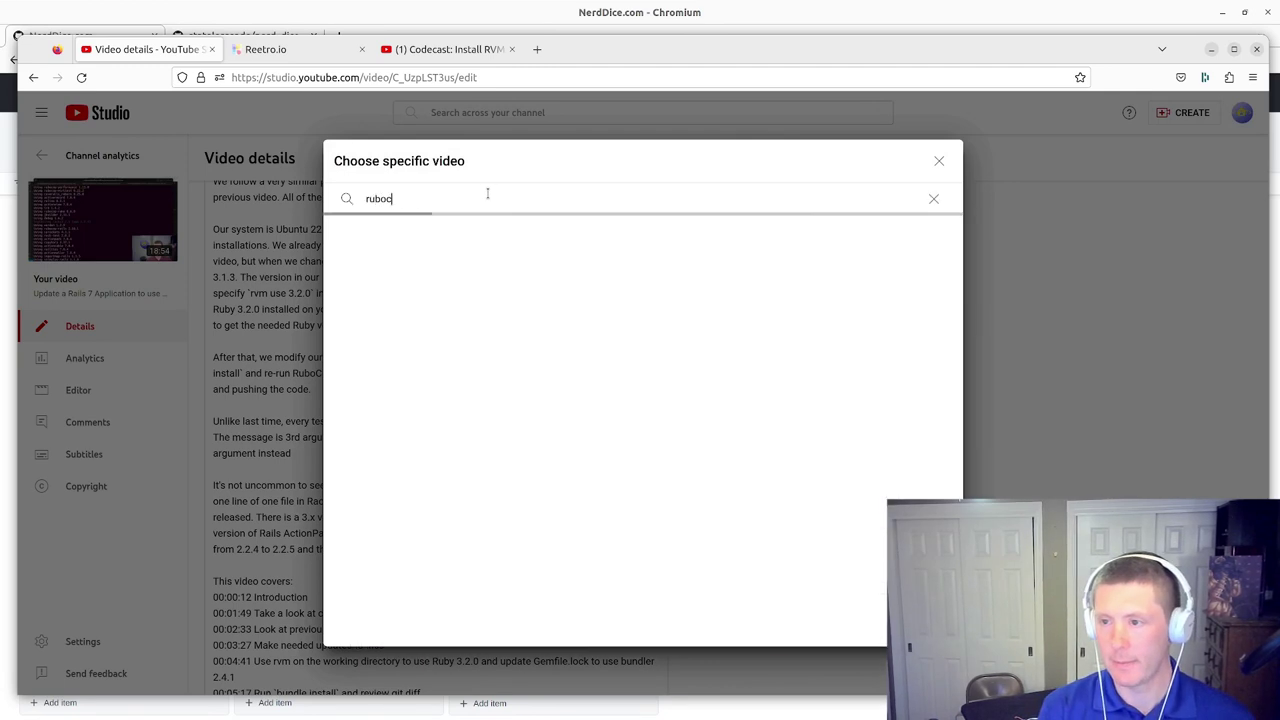
{"action": "type", "text": "op"}
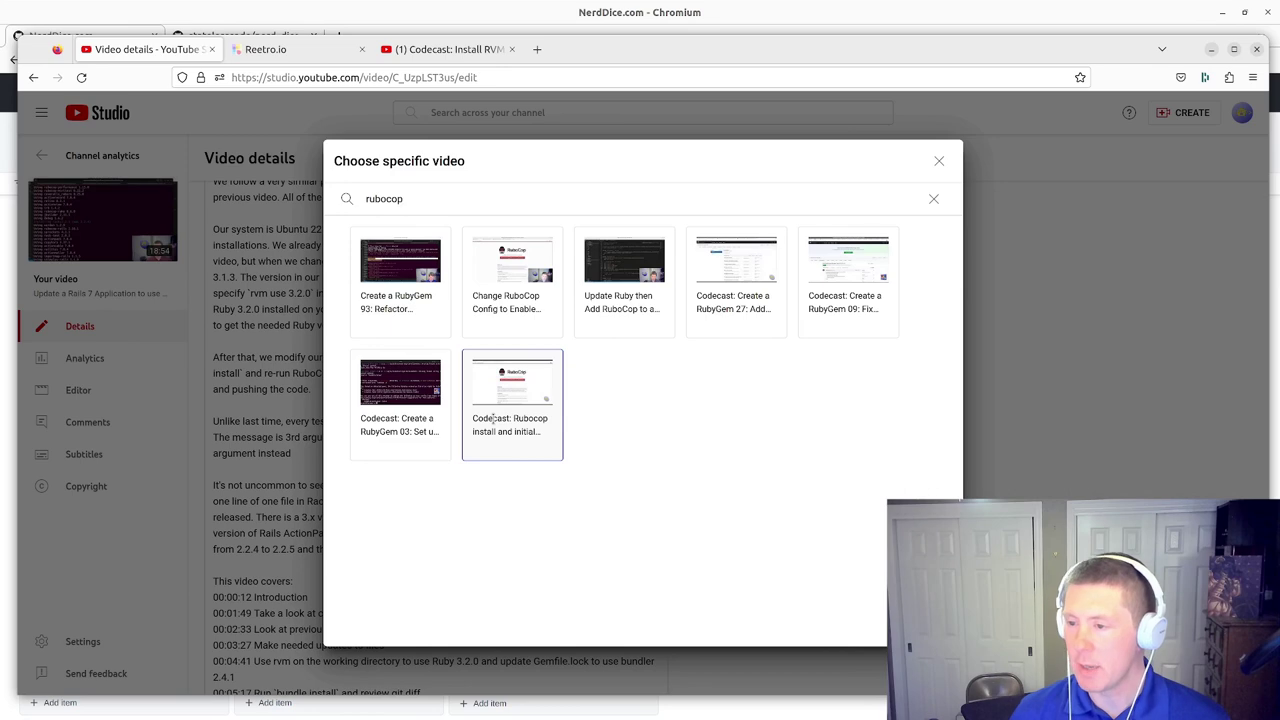
{"action": "left_click", "coordinate": [493, 420]}
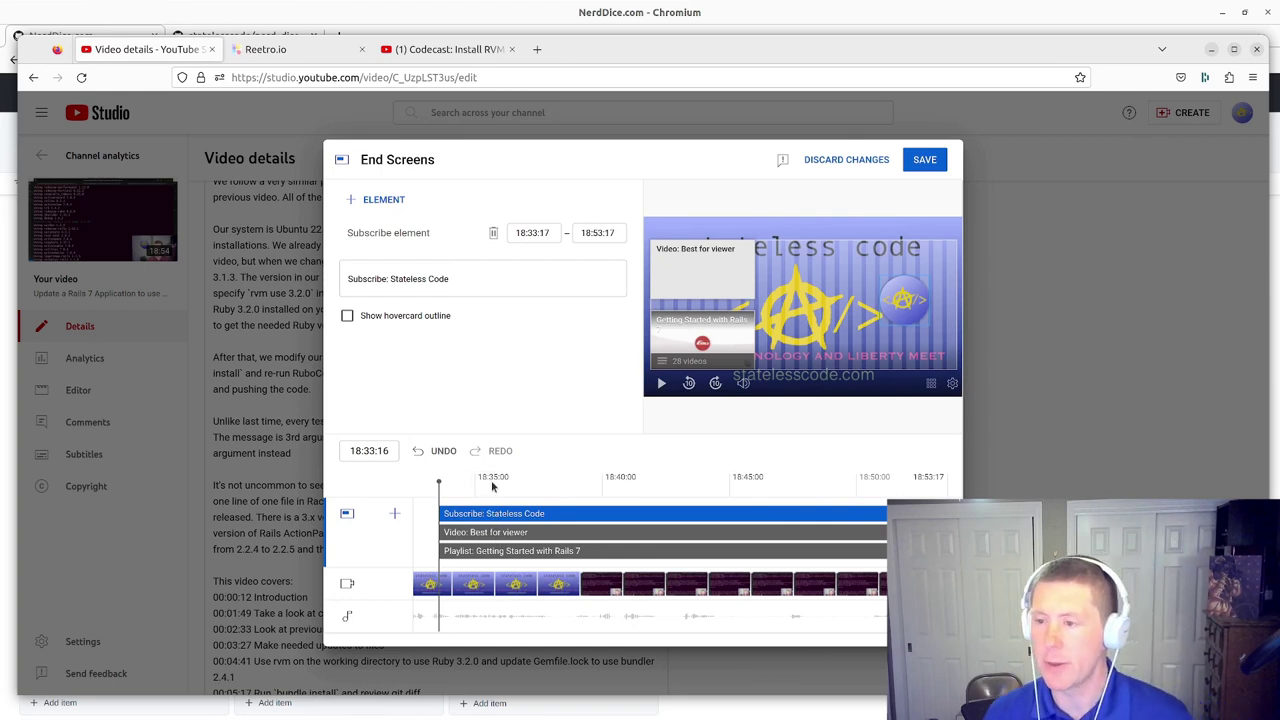
Step: Switch the end screen's playlist element to 'Ruby on Rails 7: NerdDice.com'
{"action": "left_click", "coordinate": [556, 538]}
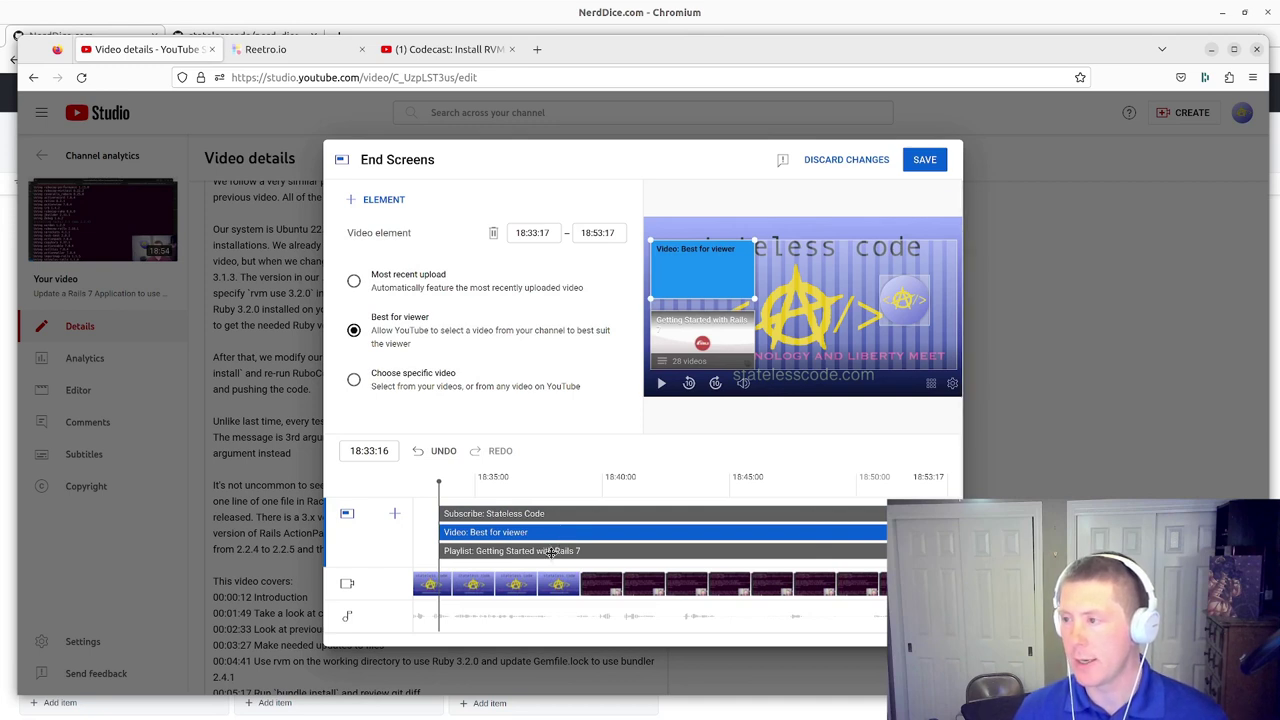
{"action": "left_click", "coordinate": [552, 551]}
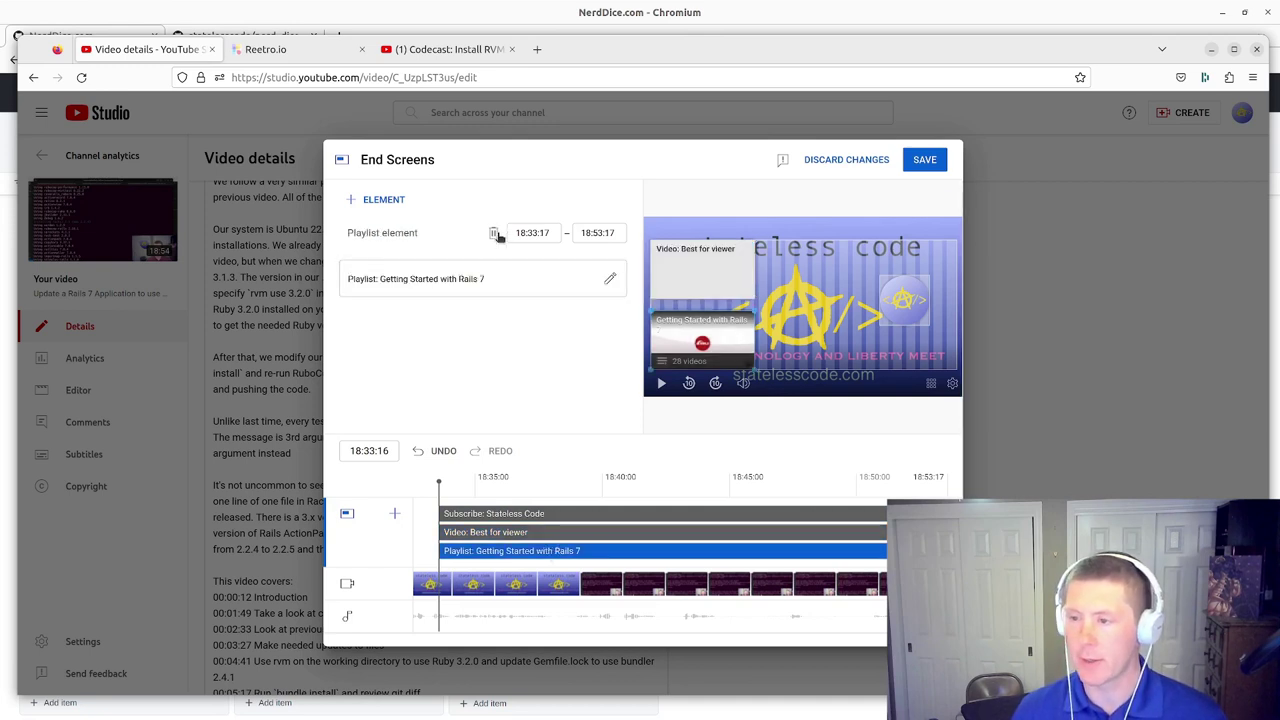
{"action": "left_click", "coordinate": [607, 283]}
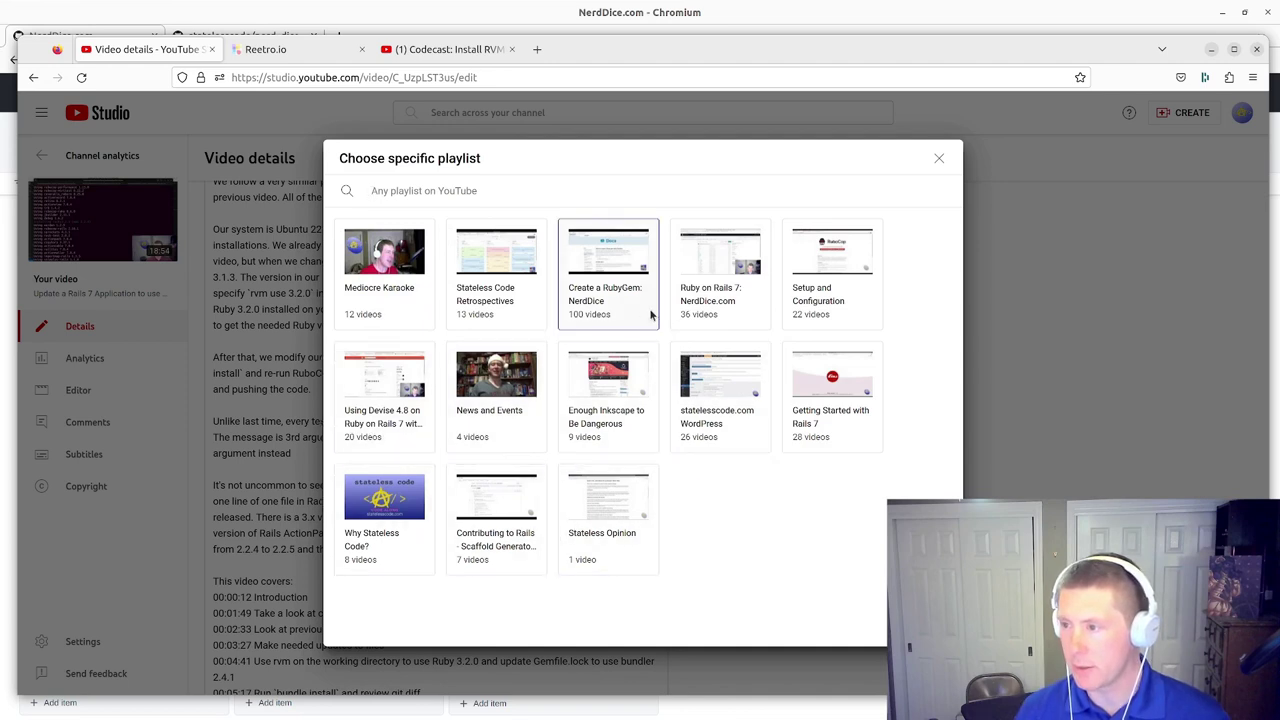
{"action": "left_click", "coordinate": [710, 303]}
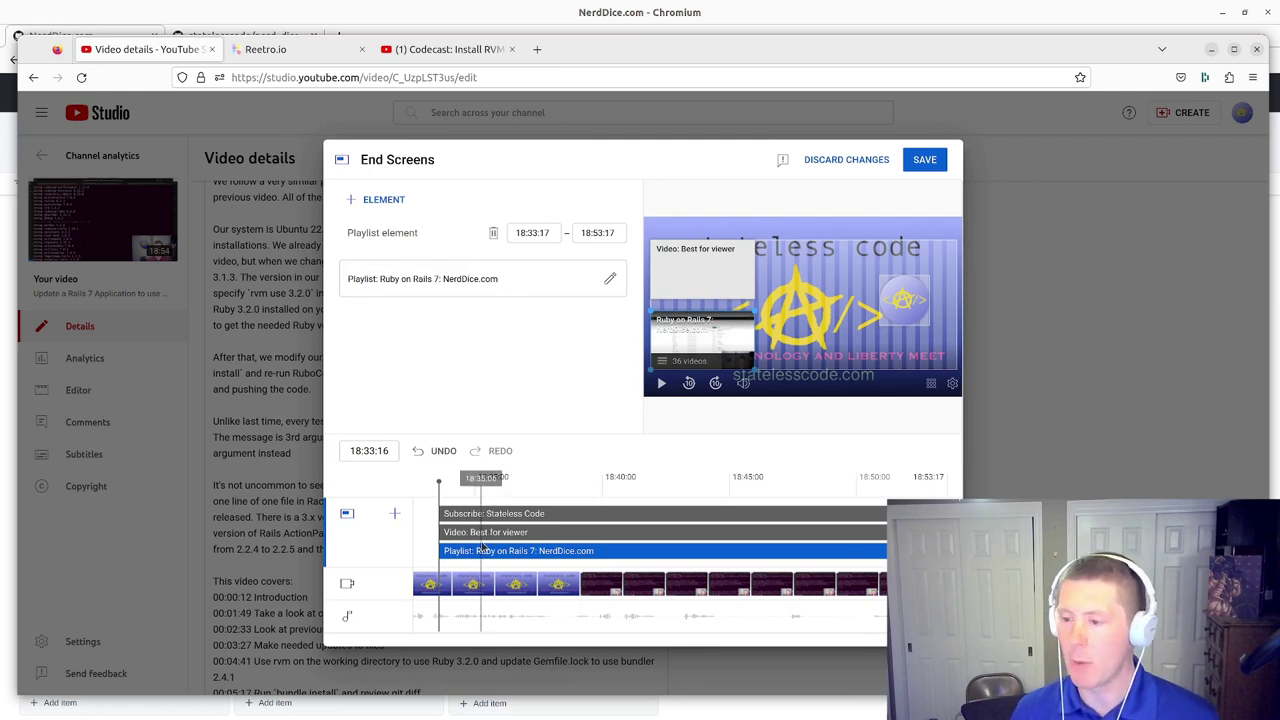
{"action": "left_click", "coordinate": [480, 533]}
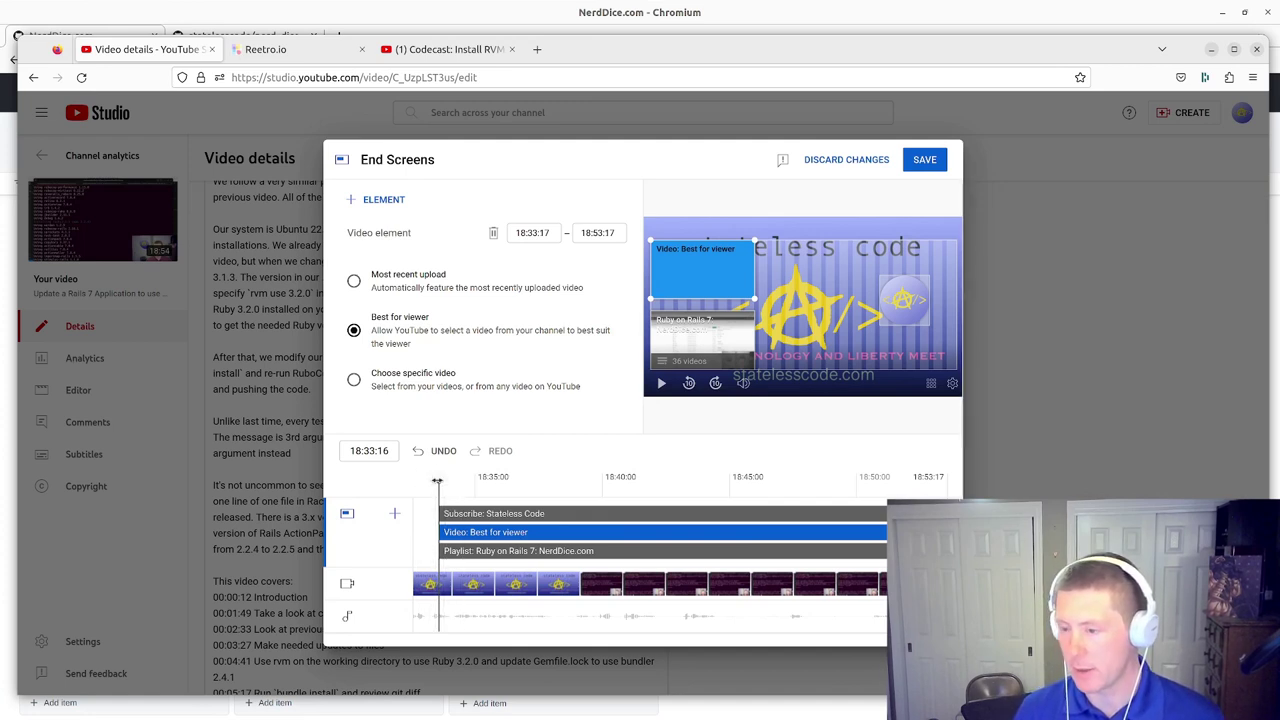
Step: Preview the end screen playback near the end, then save the end screen changes
{"action": "mouse_move", "coordinate": [437, 481]}
{"action": "left_mouse_down"}
{"action": "mouse_move", "coordinate": [459, 481]}
{"action": "mouse_move", "coordinate": [438, 481]}
{"action": "left_mouse_up"}
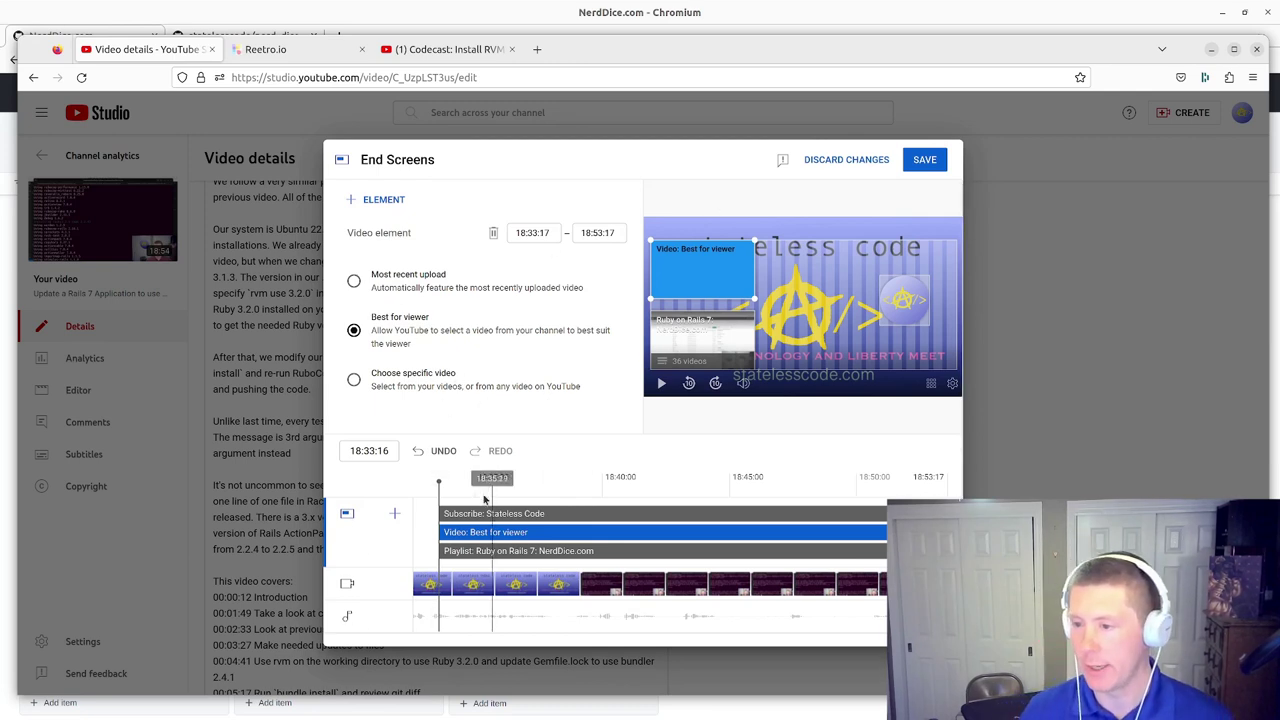
{"action": "left_click", "coordinate": [661, 384]}
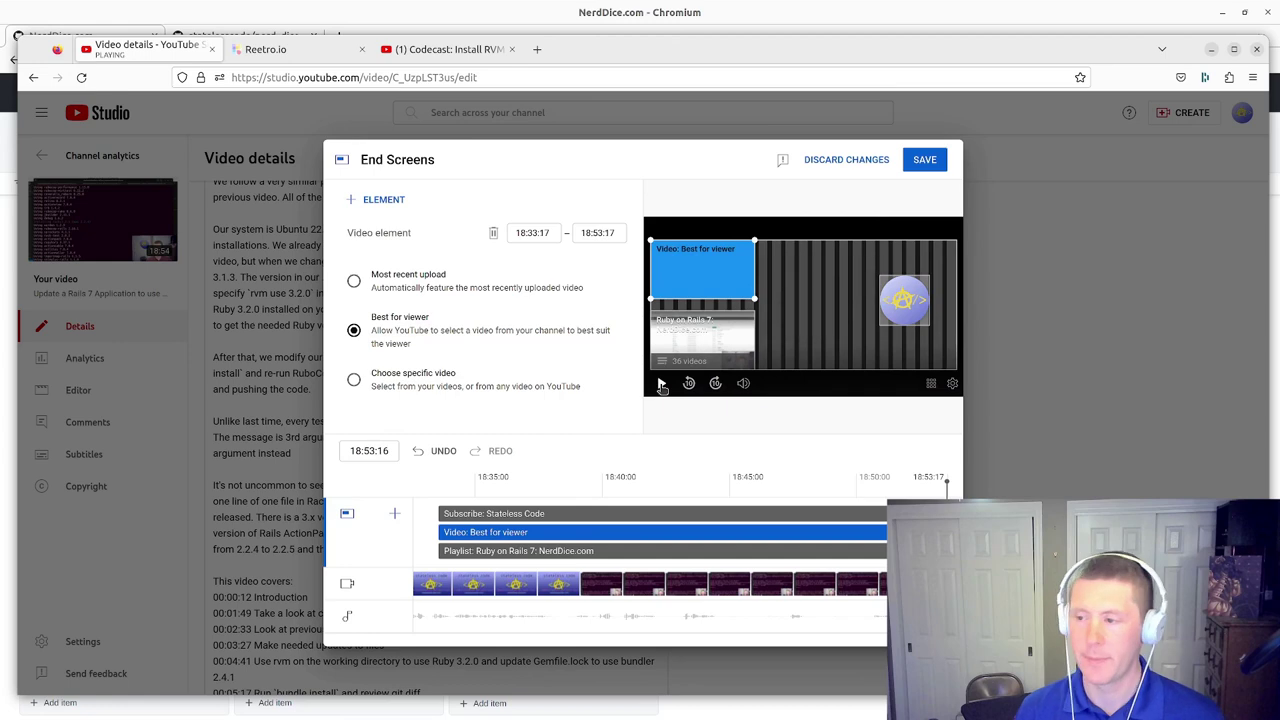
{"action": "left_click", "coordinate": [922, 156]}
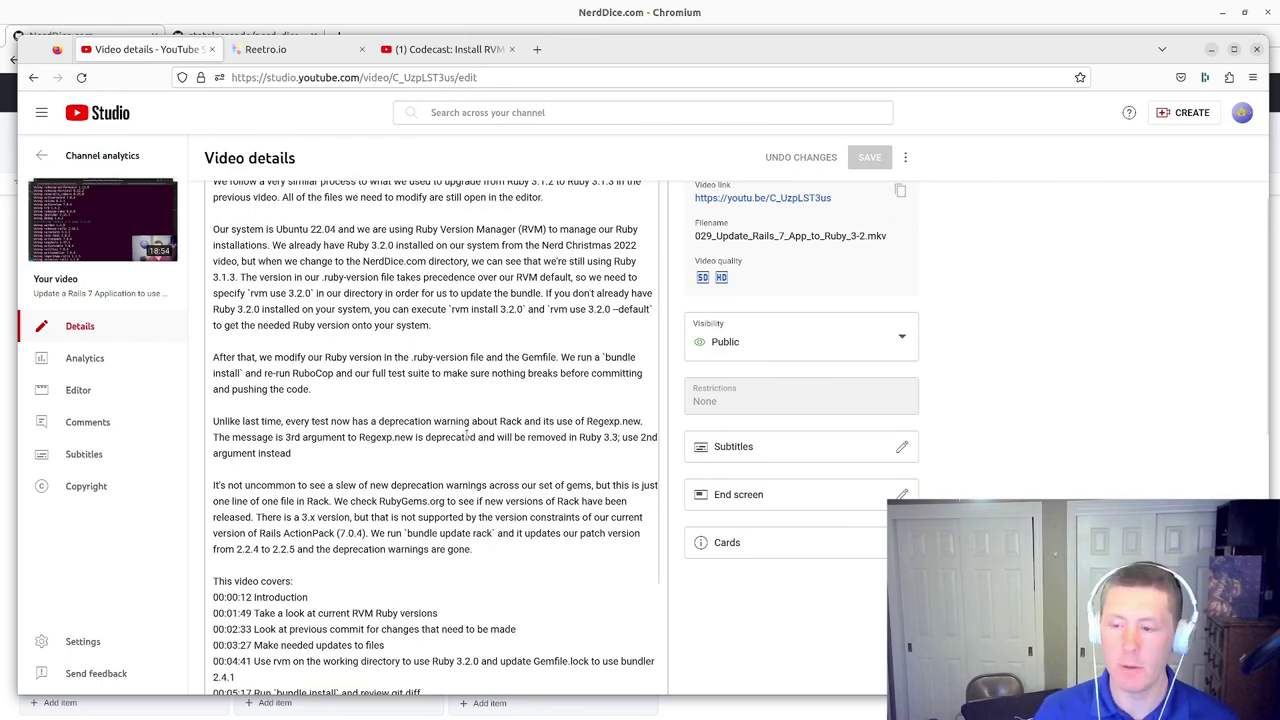
{"action": "scroll", "coordinate": [488, 417], "scroll_direction": "up", "scroll_amount": 2}
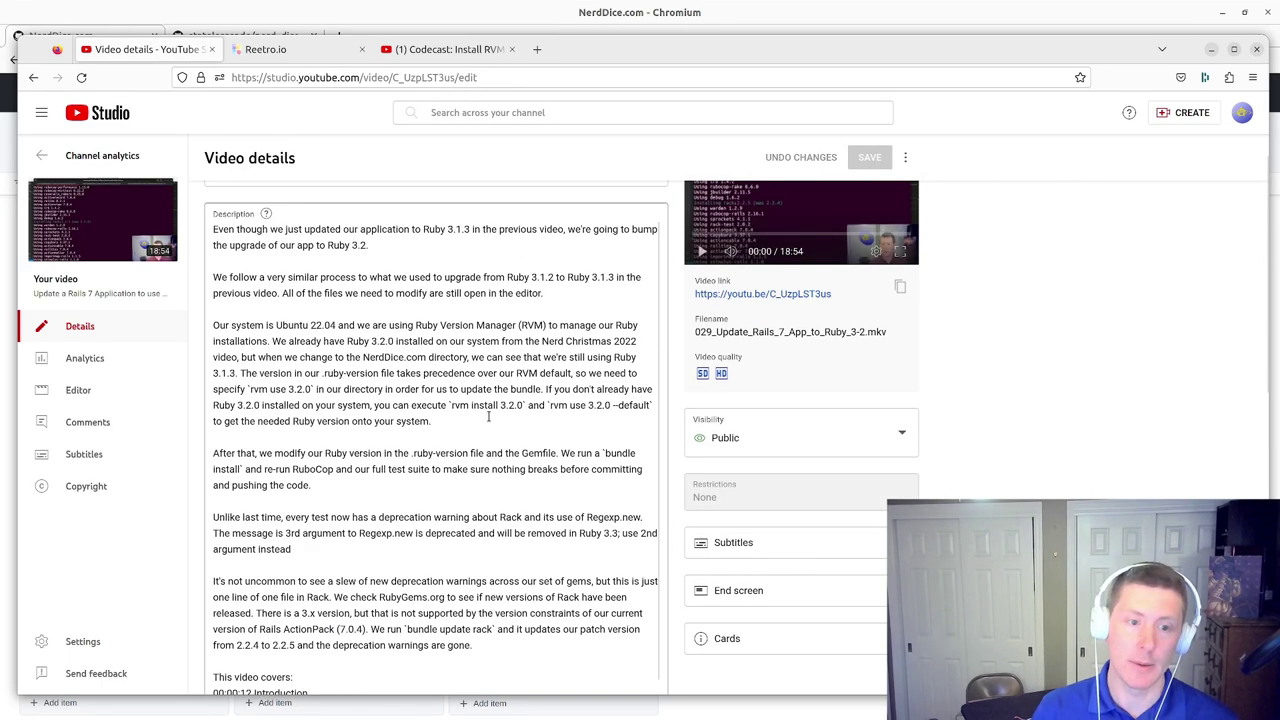
{"action": "scroll", "coordinate": [488, 417], "scroll_direction": "up", "scroll_amount": 1}
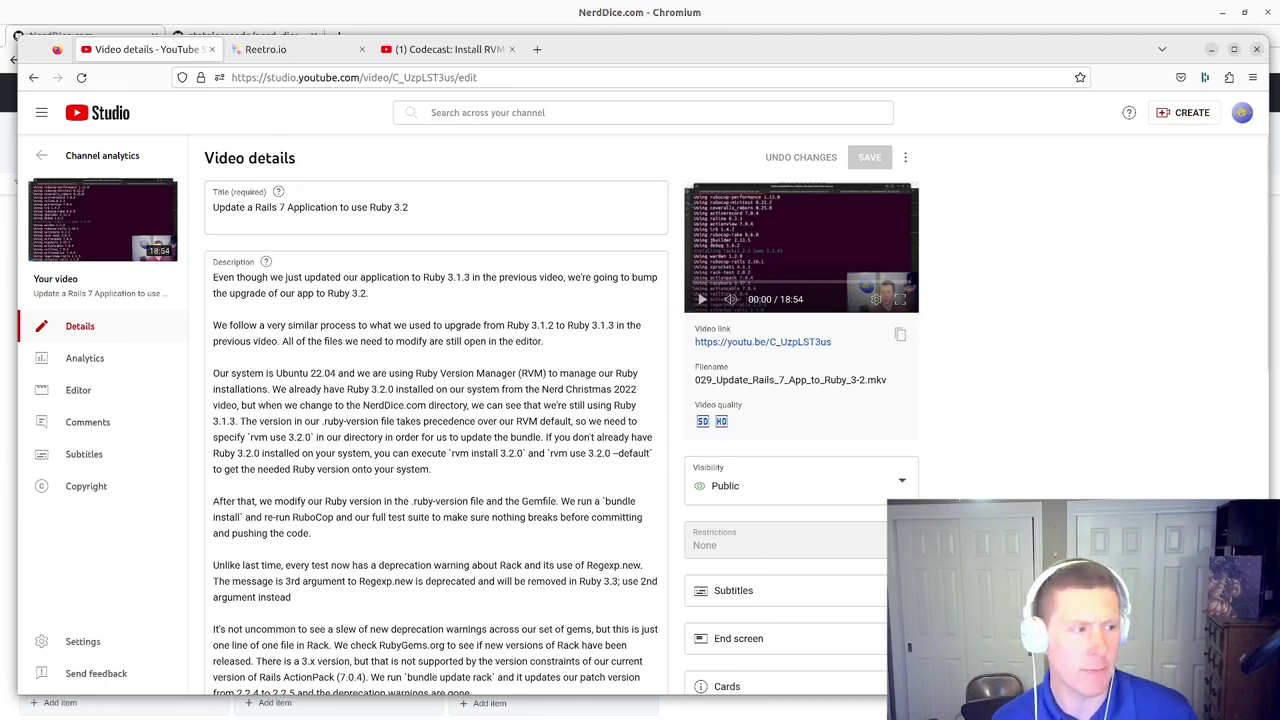
{"action": "scroll", "coordinate": [309, 494], "scroll_direction": "down", "scroll_amount": 15}
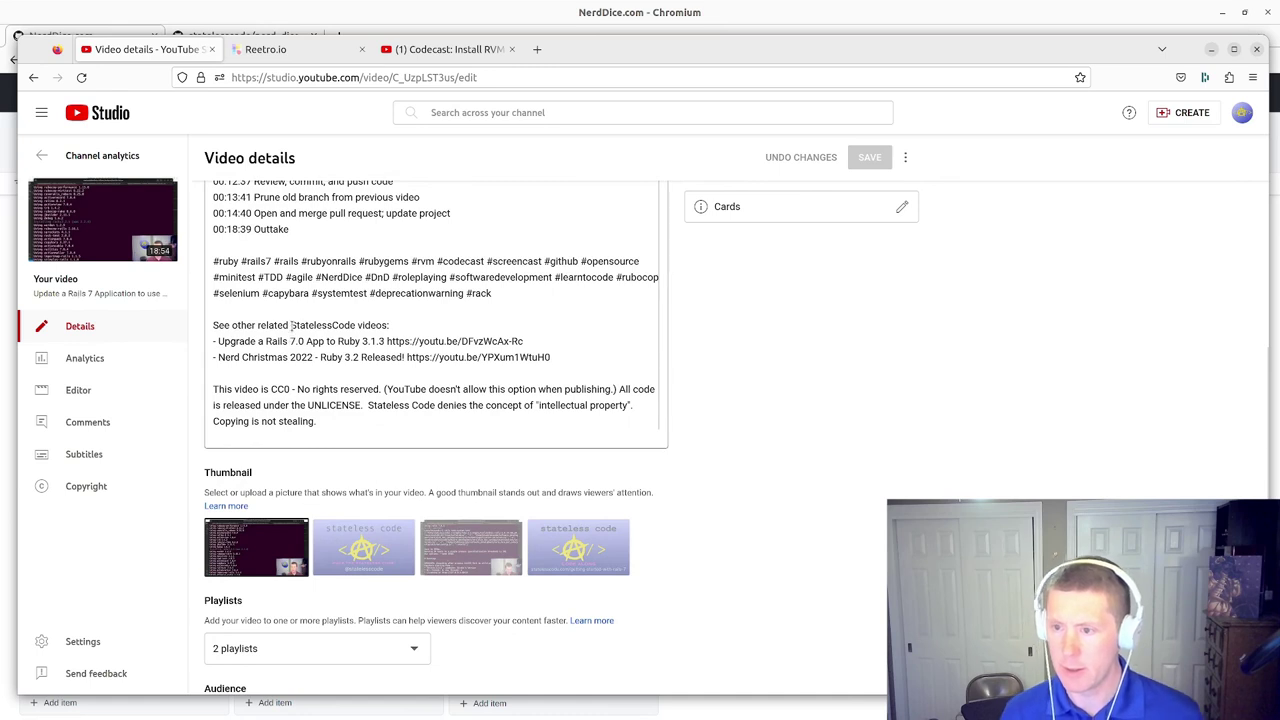
{"action": "left_click", "coordinate": [217, 341]}
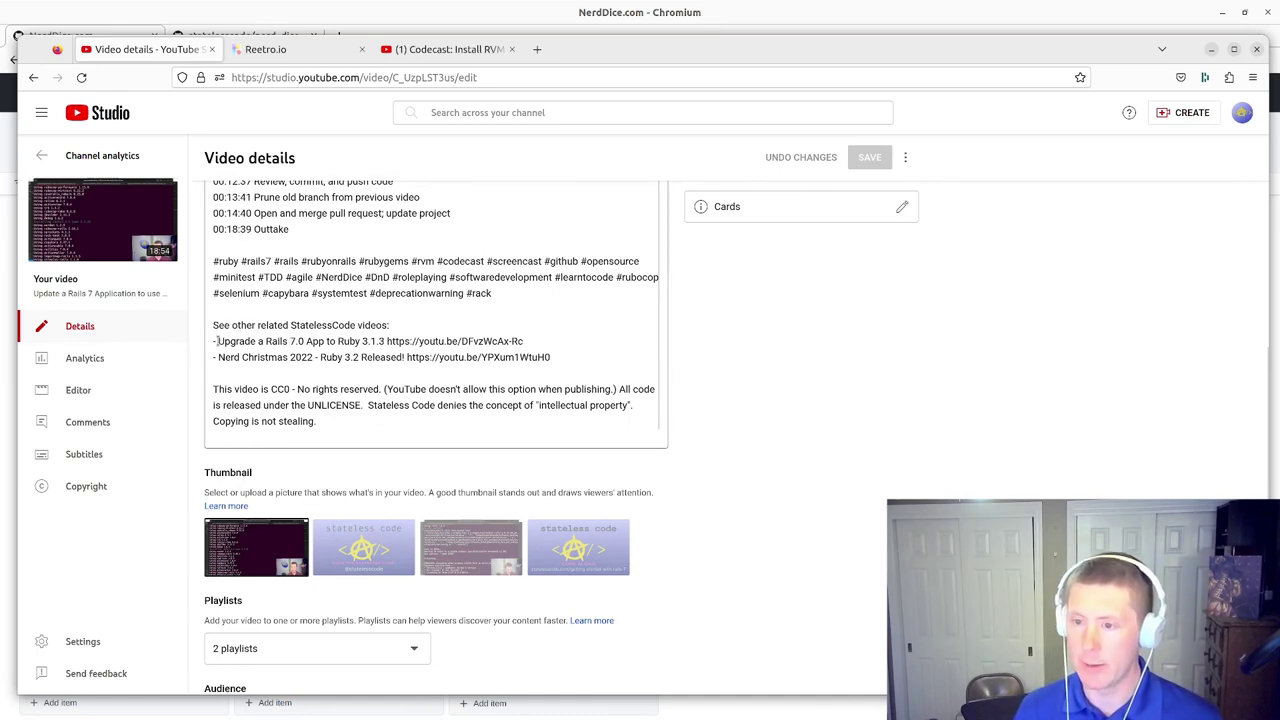
{"action": "left_click_drag", "start_coordinate": [217, 341], "coordinate": [523, 341]}
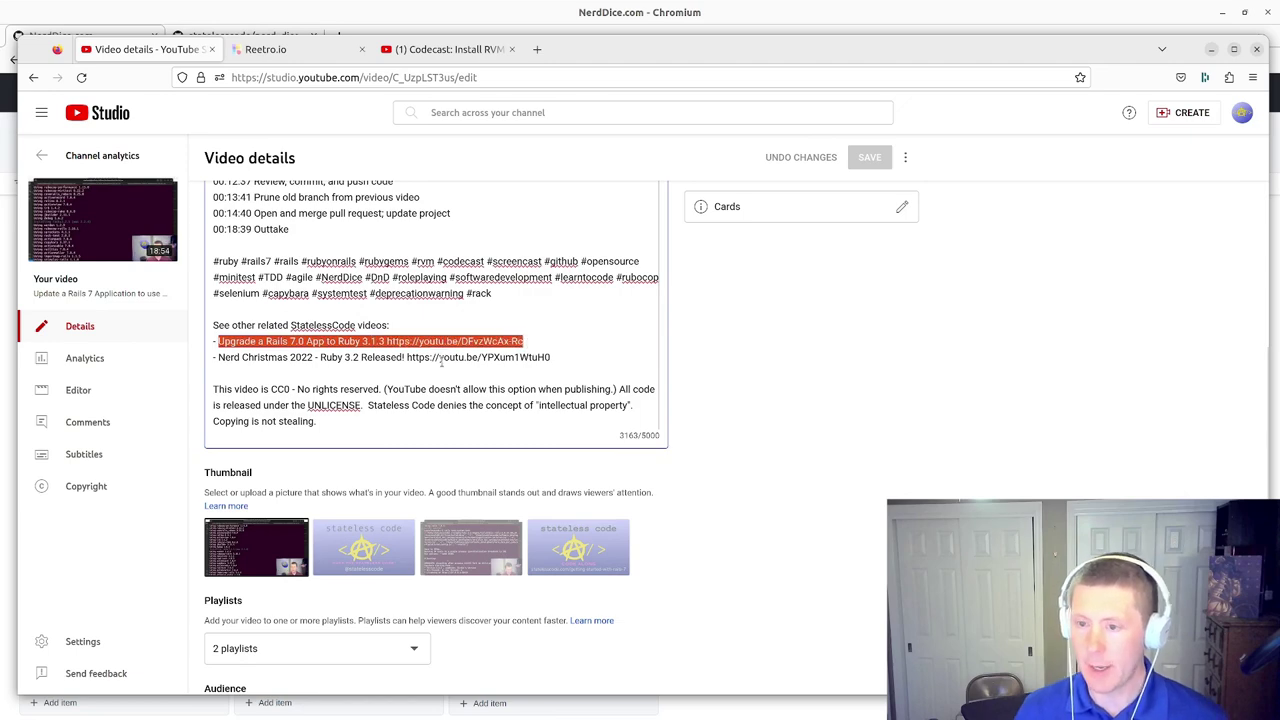
{"action": "scroll", "coordinate": [386, 362], "scroll_direction": "up", "scroll_amount": 10}
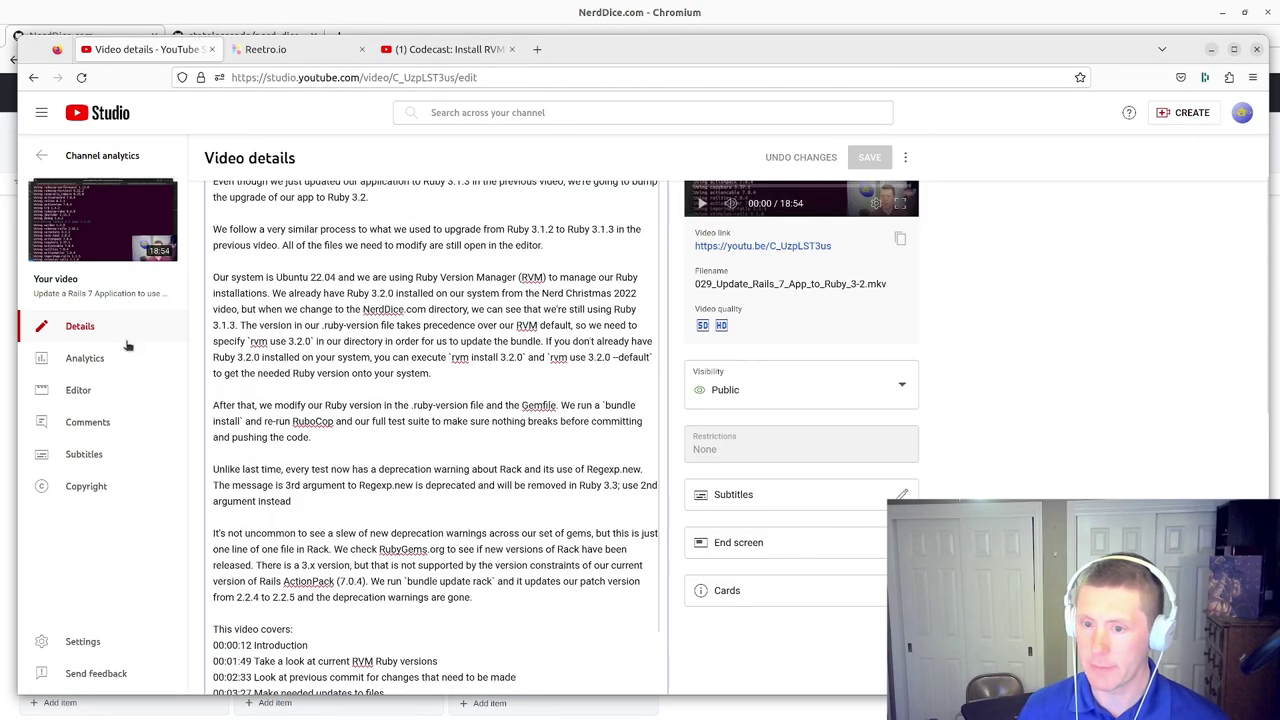
Step: Make the end screen video element show 'Upgrade a Rails 7.0 App to Ruby 3.1.3'
{"action": "left_click", "coordinate": [815, 548]}
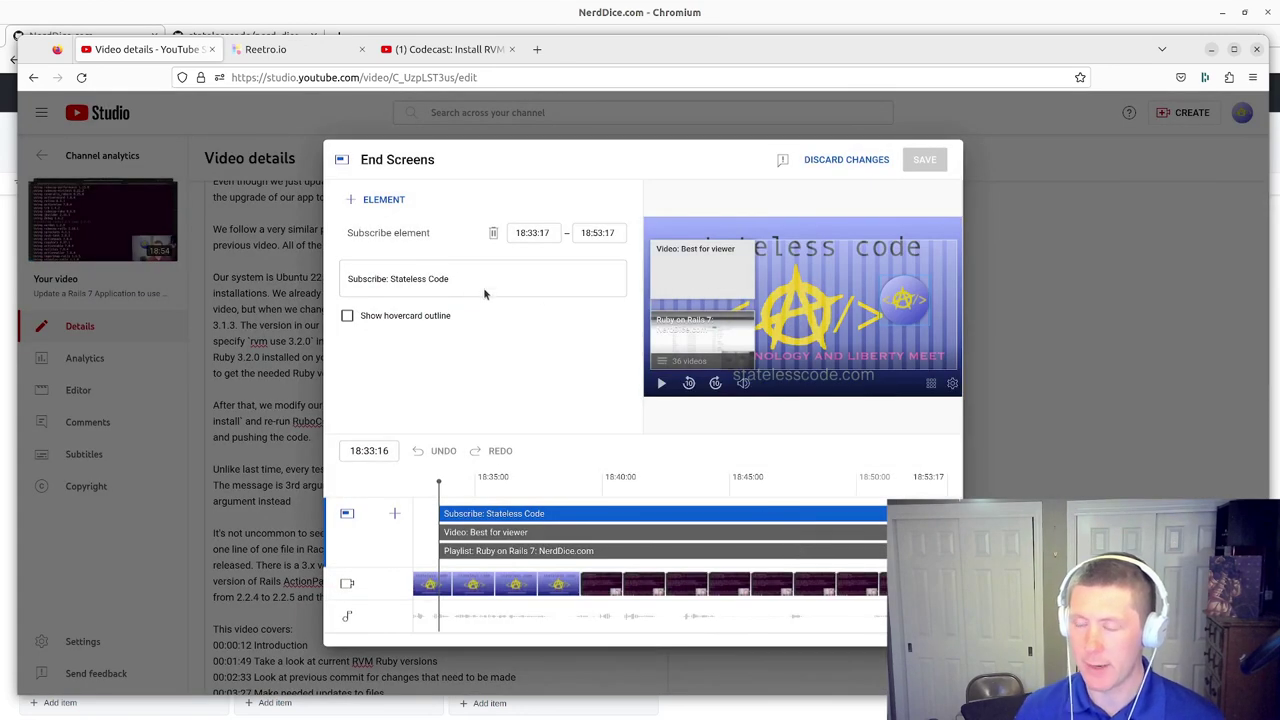
{"action": "left_click", "coordinate": [524, 531]}
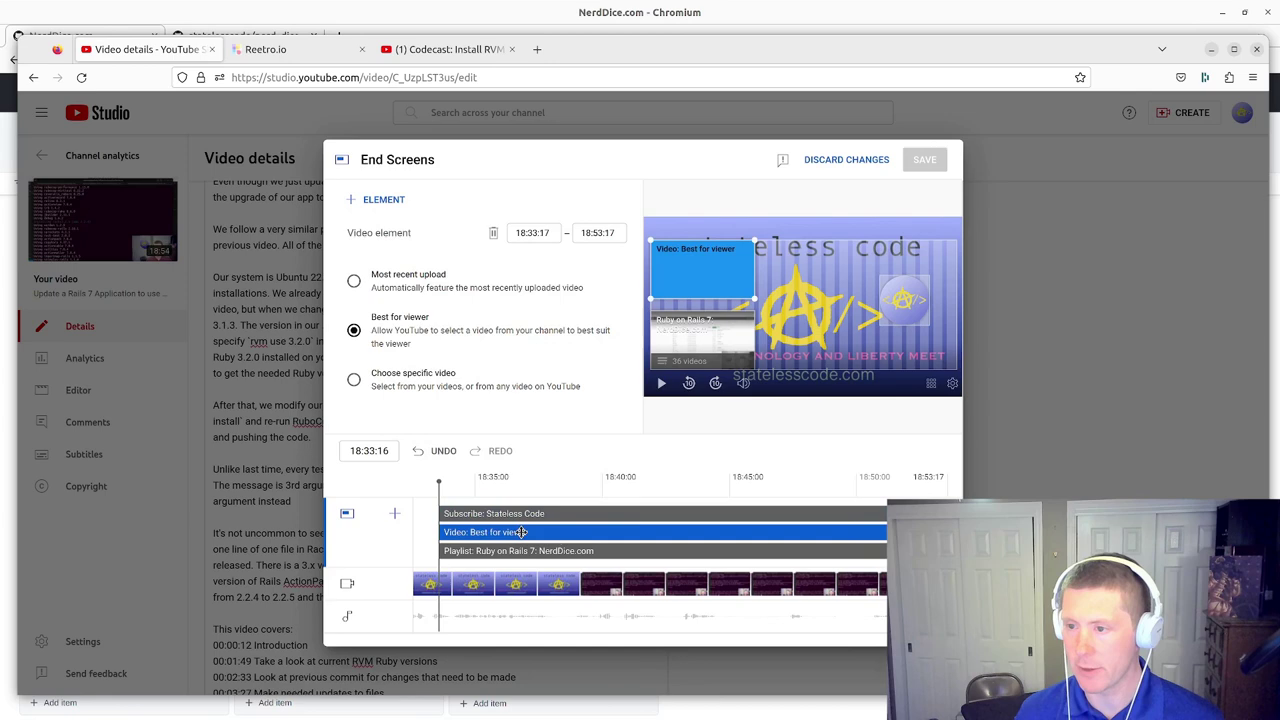
{"action": "left_click", "coordinate": [353, 380]}
{"action": "left_click", "coordinate": [352, 384]}
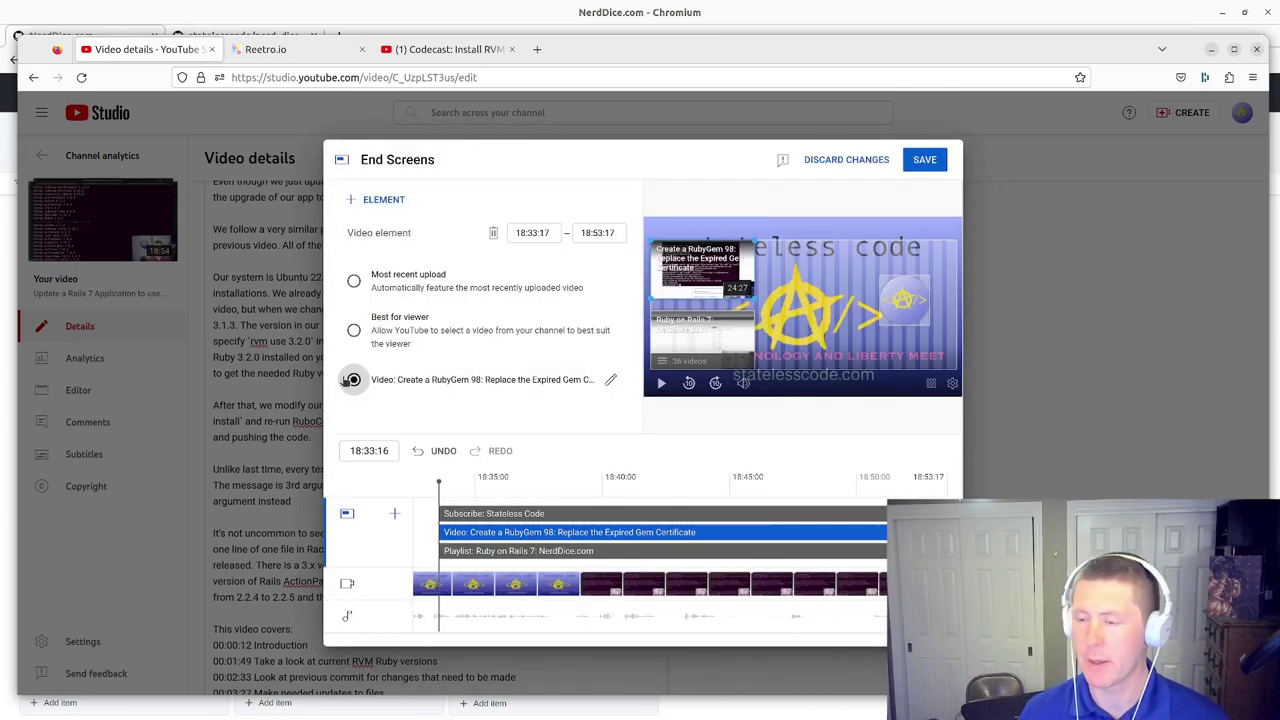
{"action": "left_click", "coordinate": [352, 381]}
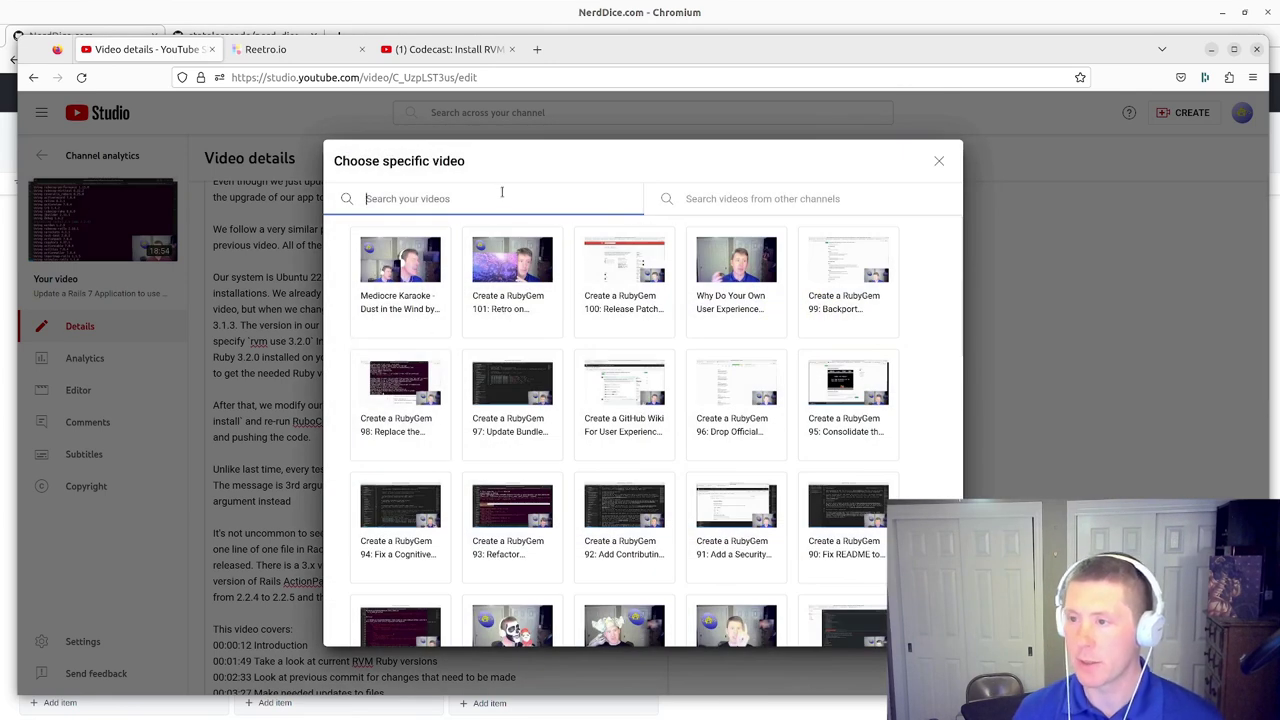
{"action": "key", "text": "ctrl+v"}
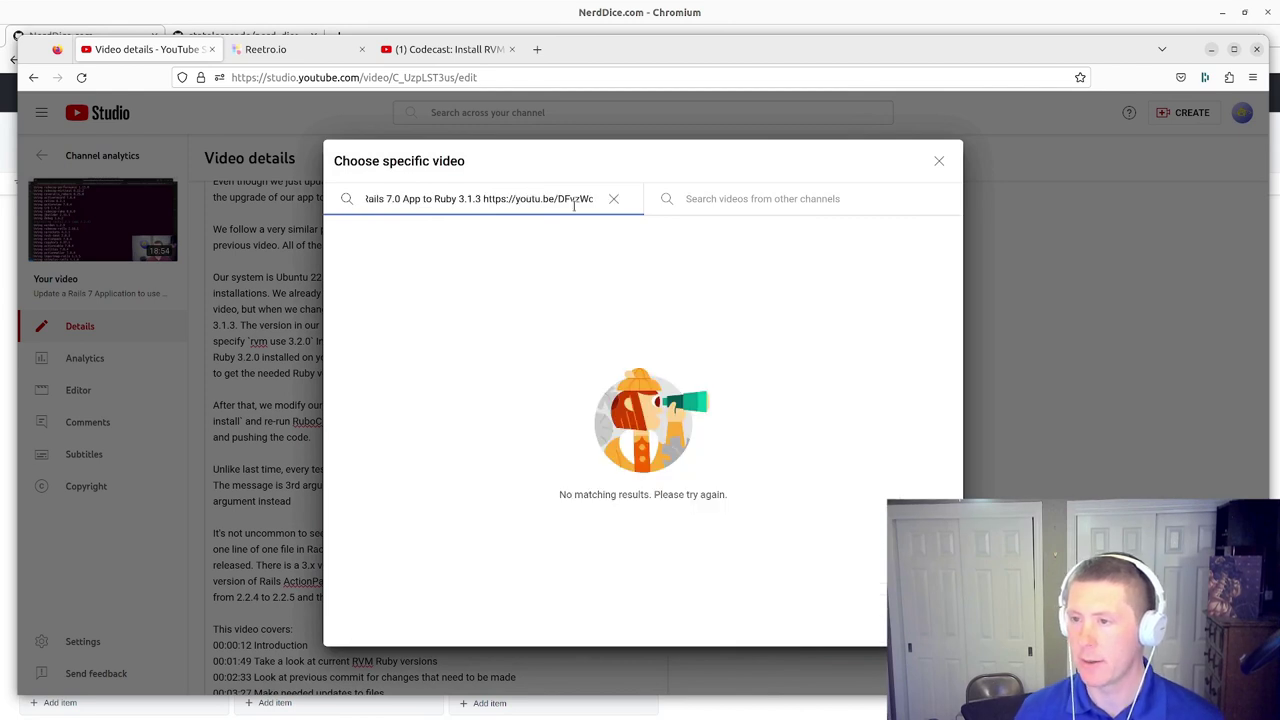
{"action": "type", "text": "Ax-"}
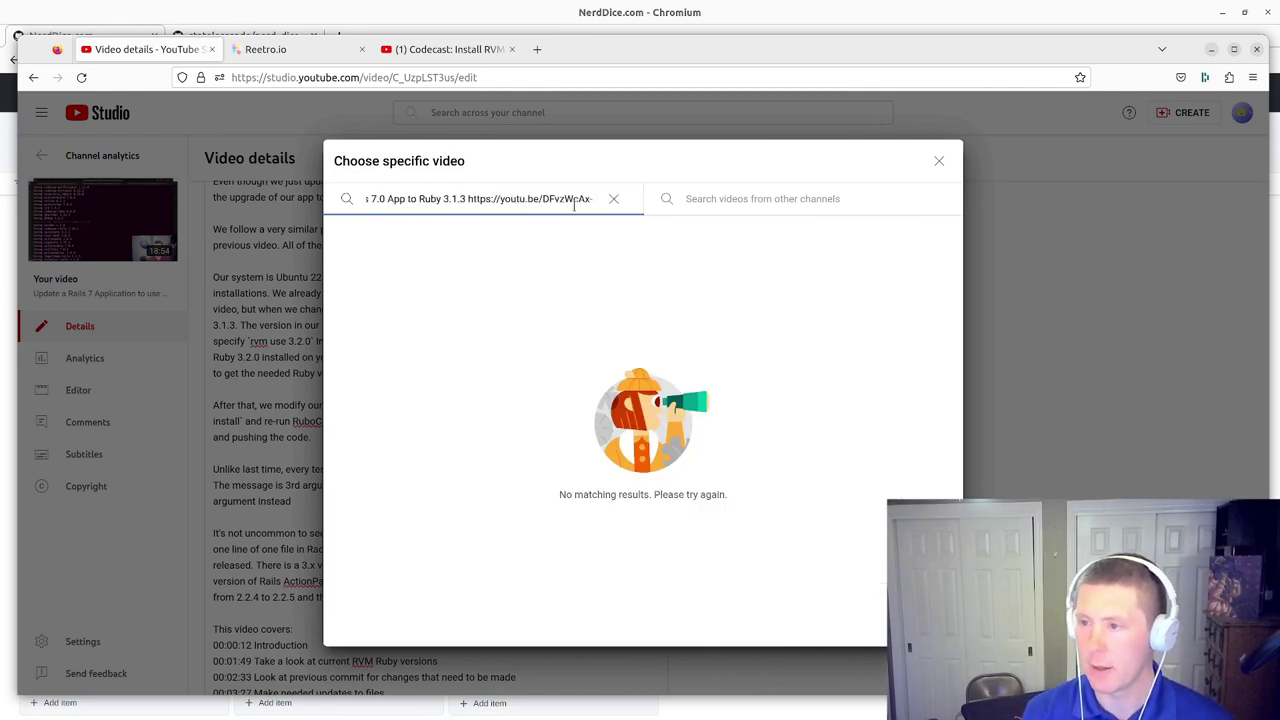
{"action": "key", "text": "ctrl+Left"}
{"action": "key", "text": "ctrl+Left"}
{"action": "key", "text": "ctrl+Left"}
{"action": "key", "text": "ctrl+Left"}
{"action": "key", "text": "ctrl+shift+Right"}
{"action": "key", "text": "ctrl+shift+Right"}
{"action": "key", "text": "ctrl+shift+Right"}
{"action": "key", "text": "ctrl+shift+Right"}
{"action": "key", "text": "ctrl+shift+Right"}
{"action": "key", "text": "BackSpace"}
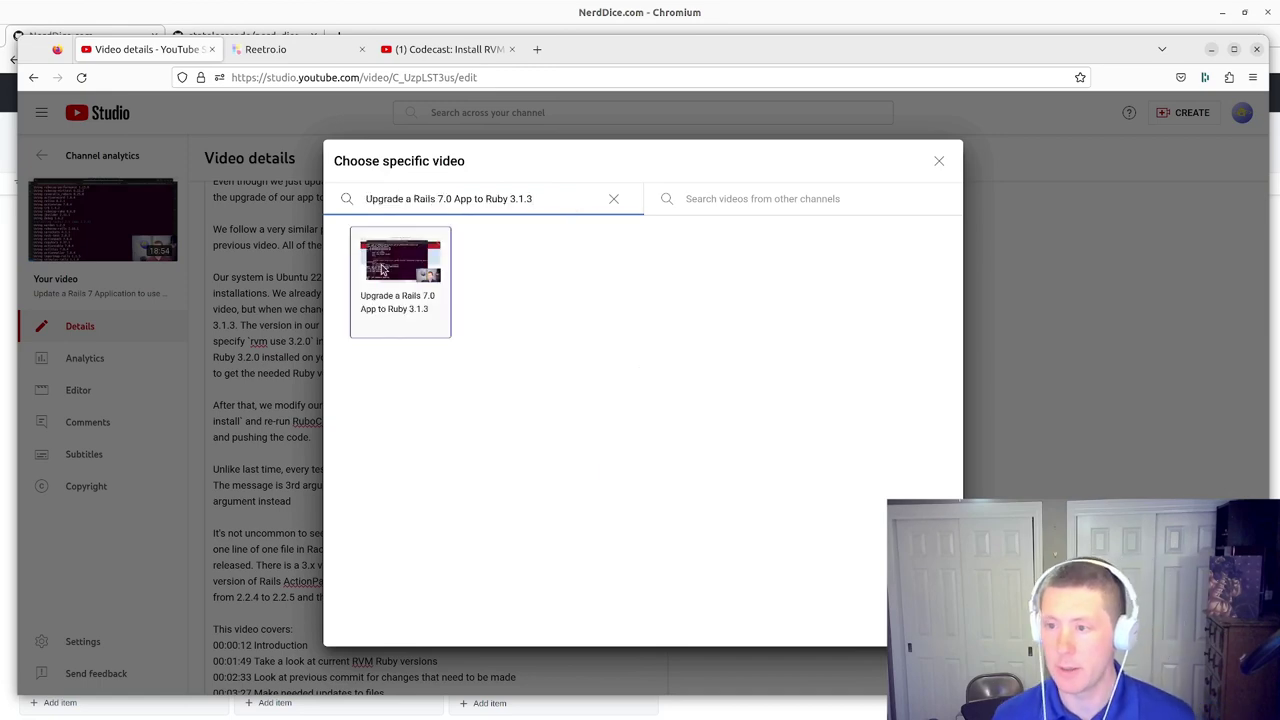
{"action": "left_click", "coordinate": [400, 270]}
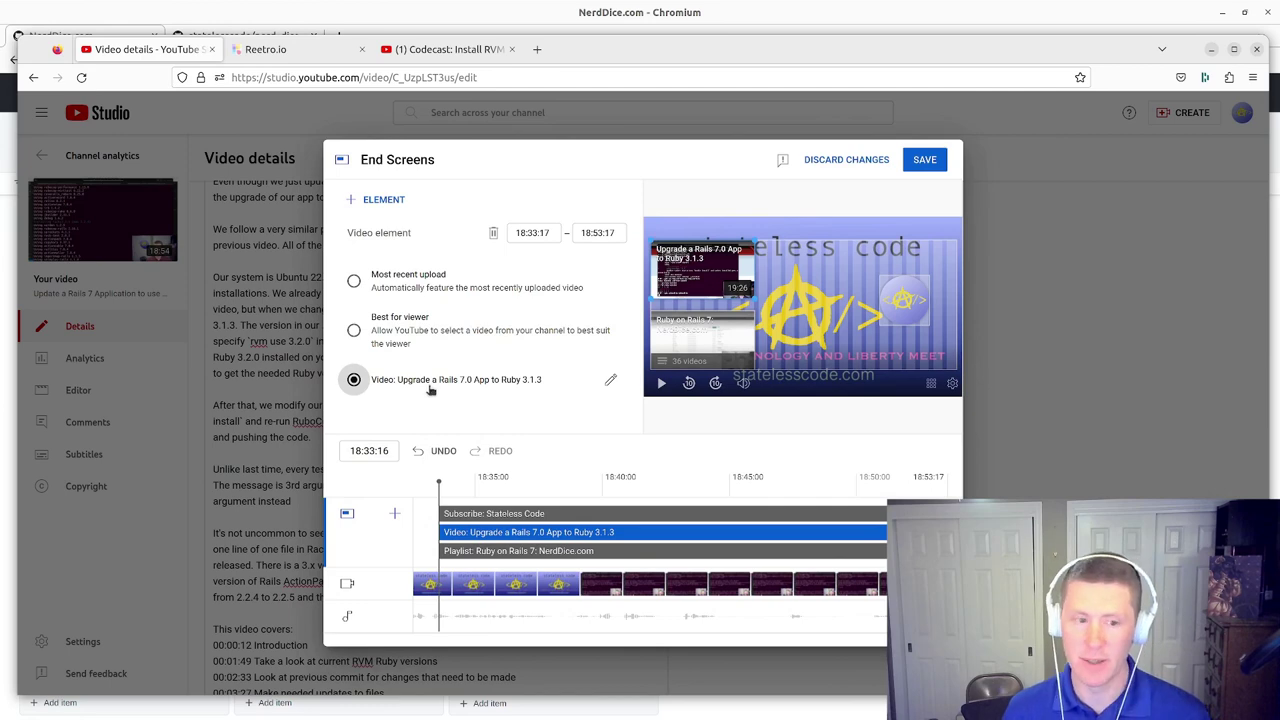
Step: Save the end screen with subscribe, the NerdDice.com playlist and the Upgrade video
{"action": "left_click", "coordinate": [925, 161]}
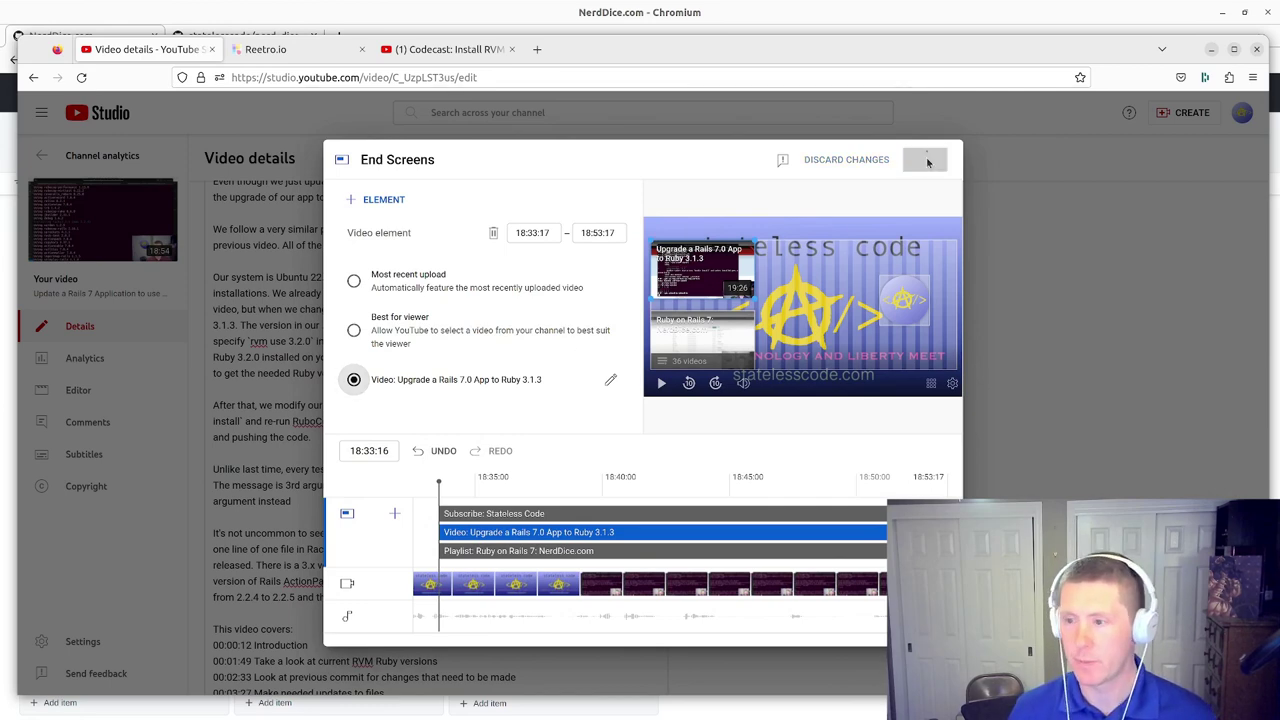